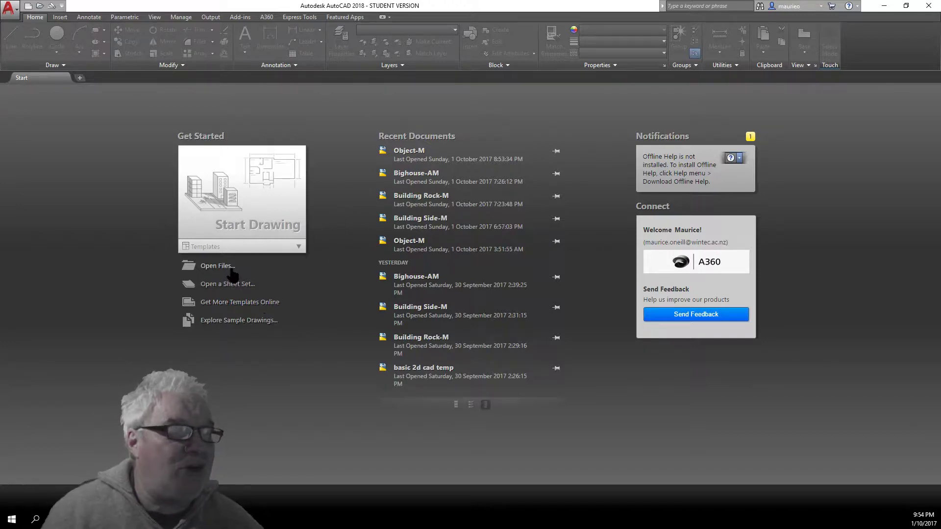
# Open Object-M.dwg from the course files folder via Open Files on the Start page
pyautogui.click(217, 266)
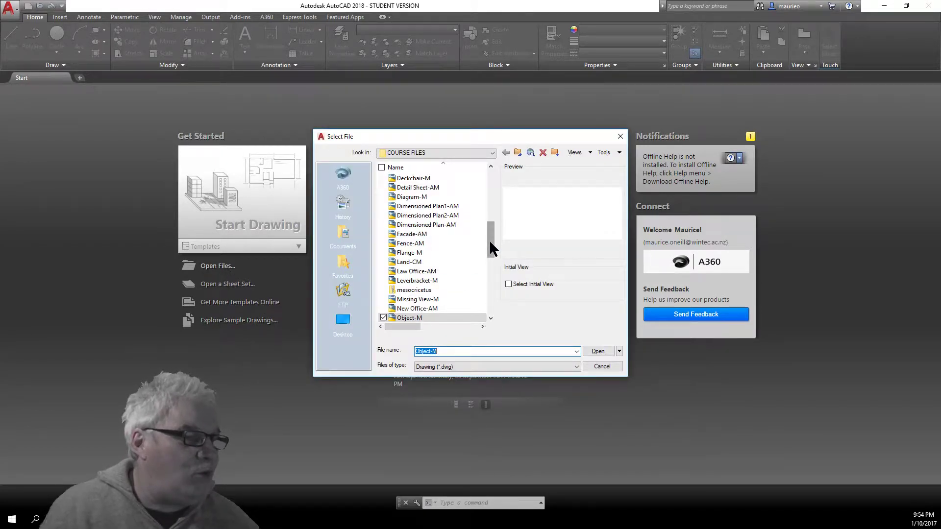
pyautogui.doubleClick(407, 314)
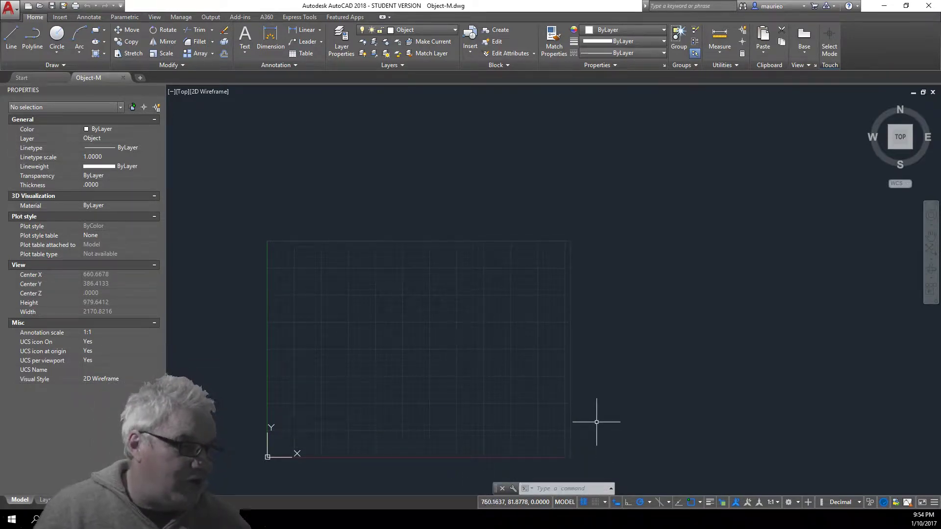
# Turn off the grid and enable the Selection Filtering status bar toggle
pyautogui.click(583, 501)
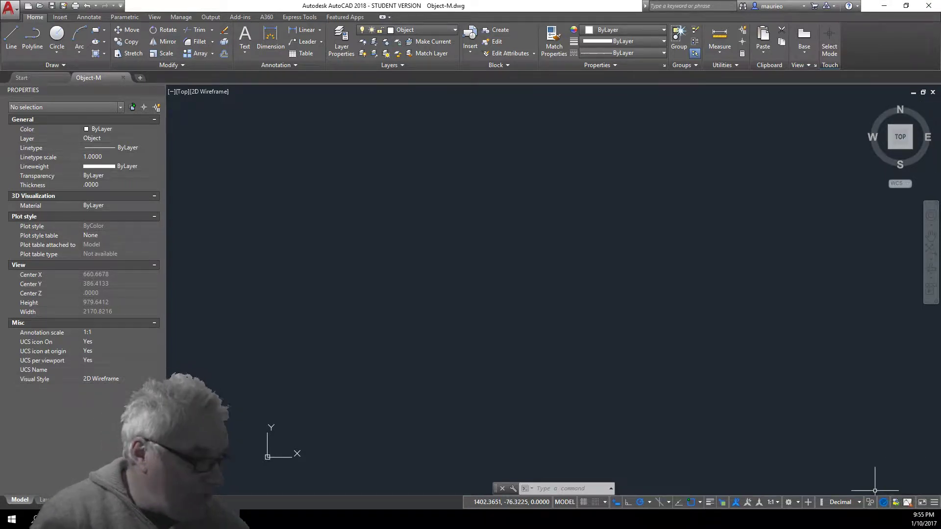
pyautogui.click(934, 502)
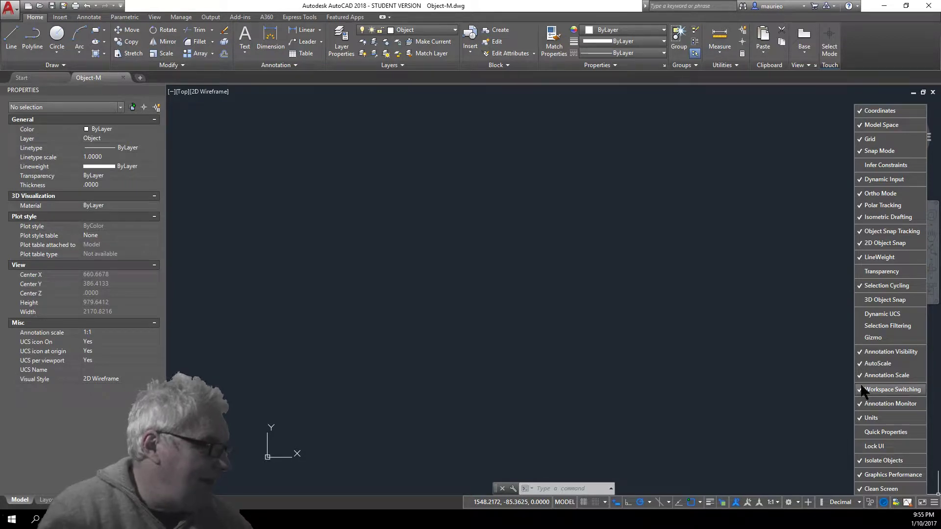
pyautogui.click(859, 328)
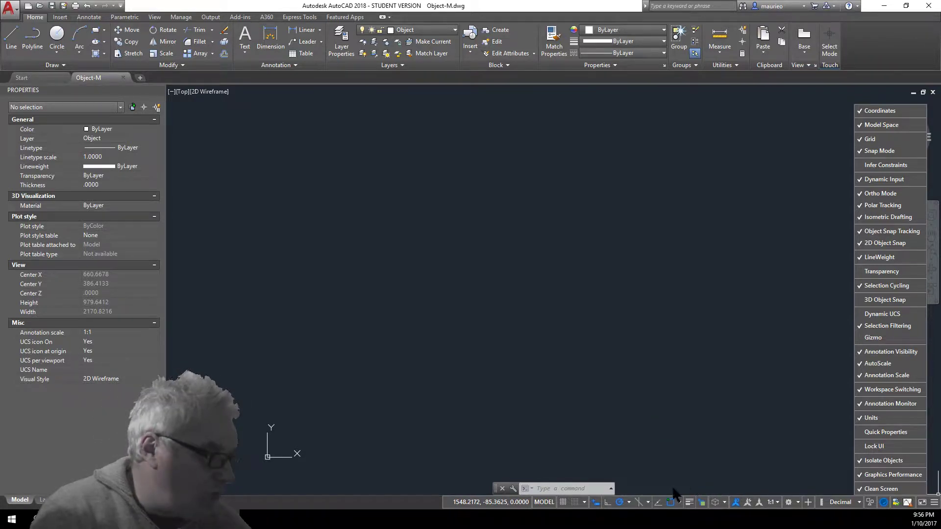
# Dismiss the customization list and history popup, then drag the command line much wider
pyautogui.click(611, 489)
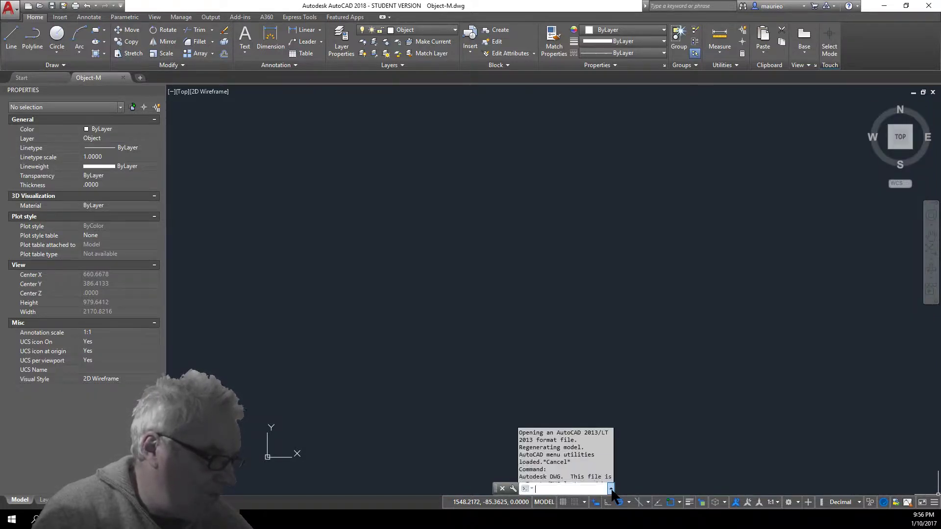
pyautogui.click(611, 489)
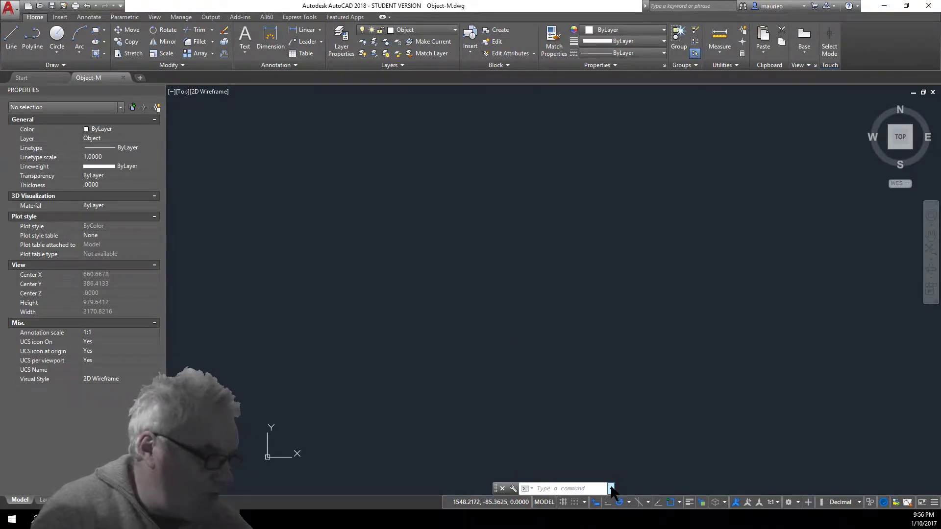
pyautogui.moveTo(612, 487); pyautogui.dragTo(777, 488)
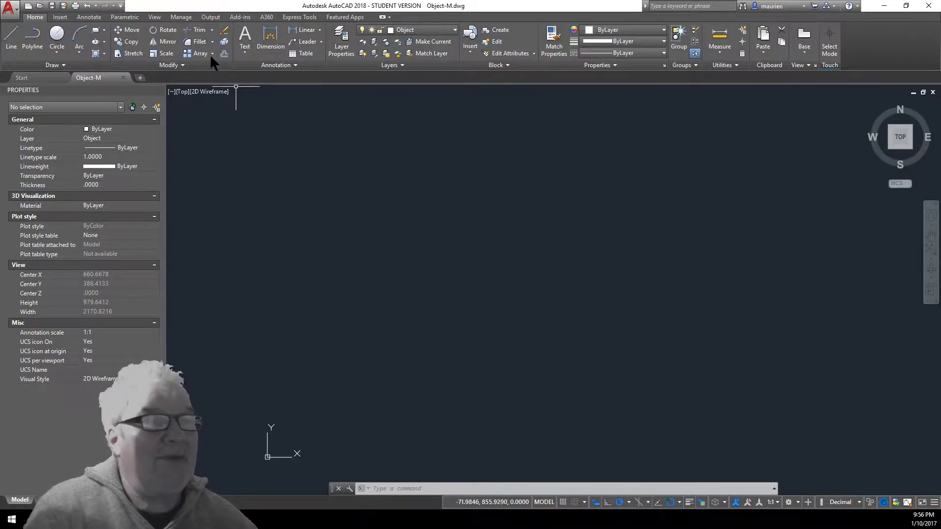
# Start a line at 120,120 and draw a 250-unit segment at 45 degrees
pyautogui.click(10, 38)
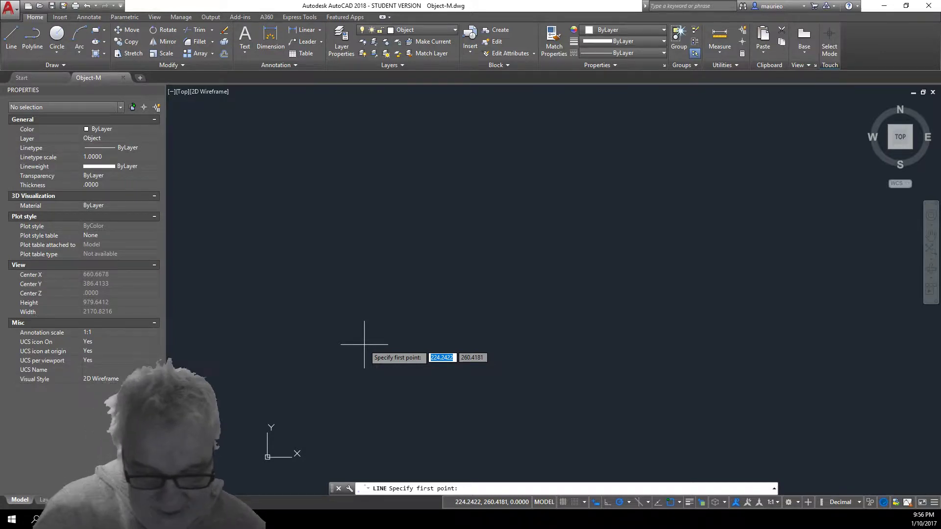
pyautogui.write('120')
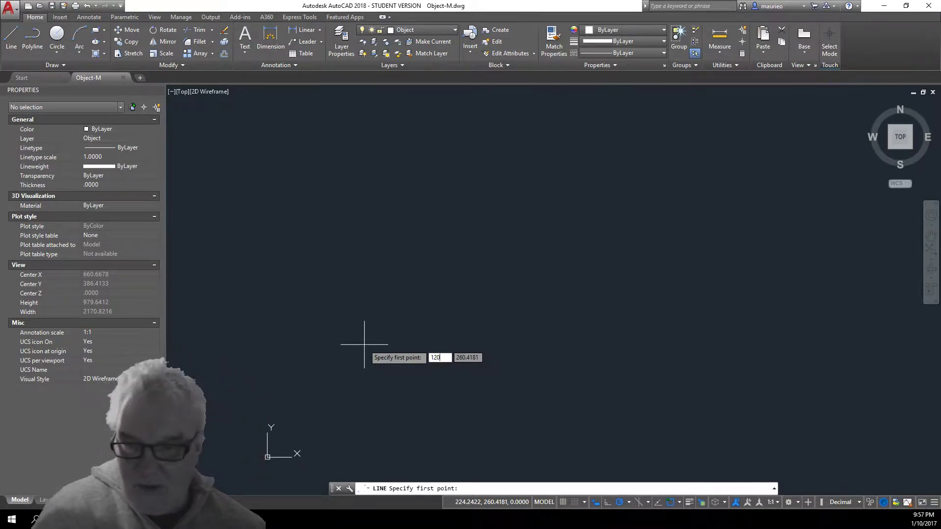
pyautogui.press('Tab')
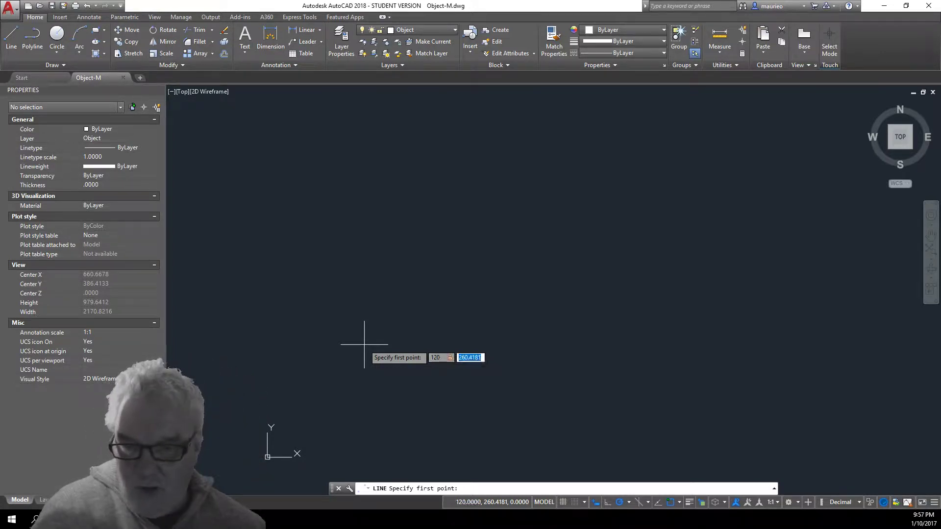
pyautogui.write('12')
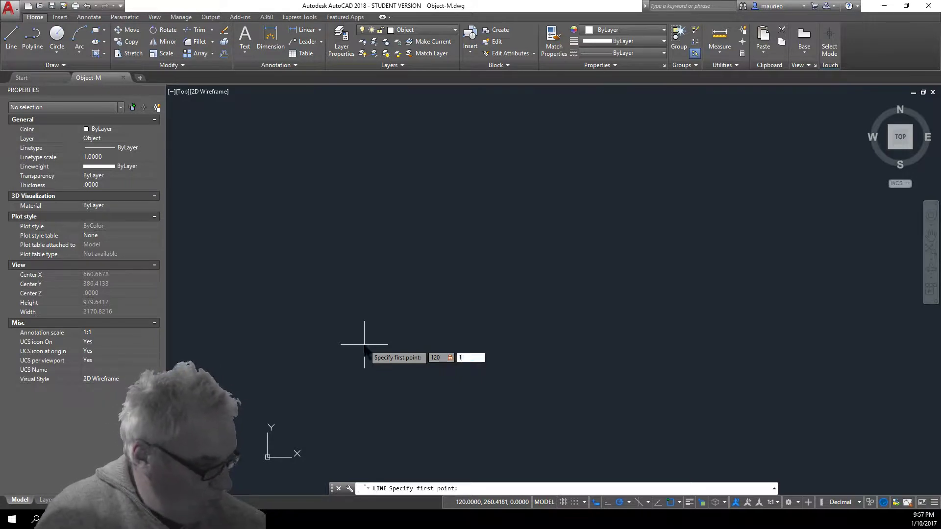
pyautogui.write('0')
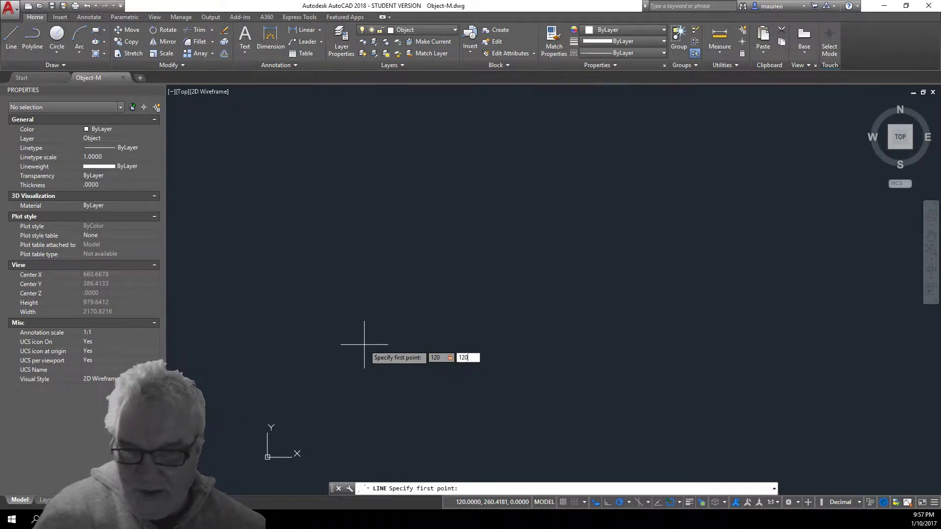
pyautogui.press('Return')
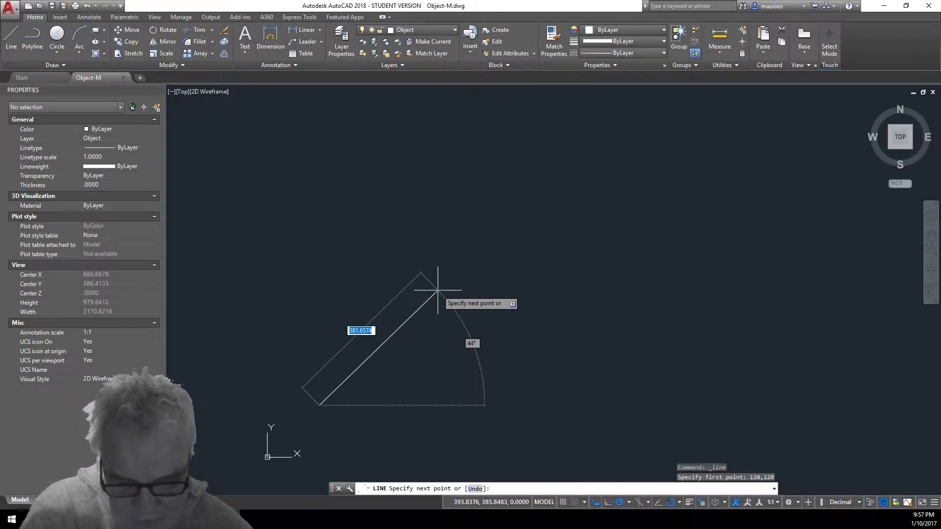
pyautogui.write('250')
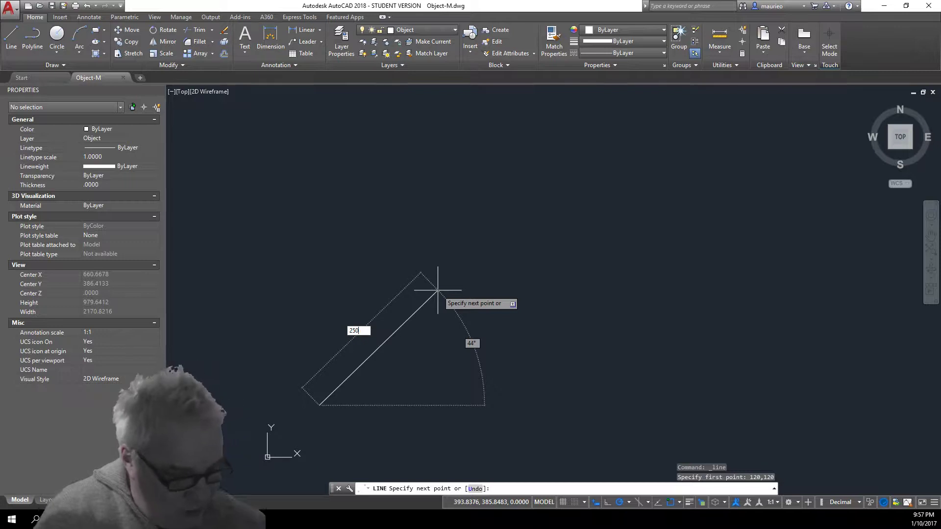
pyautogui.press('Tab')
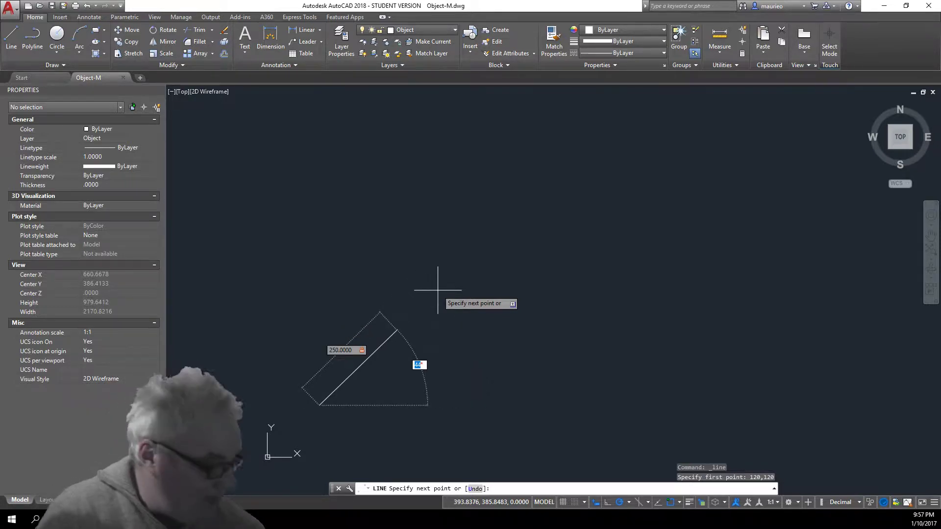
pyautogui.write('45')
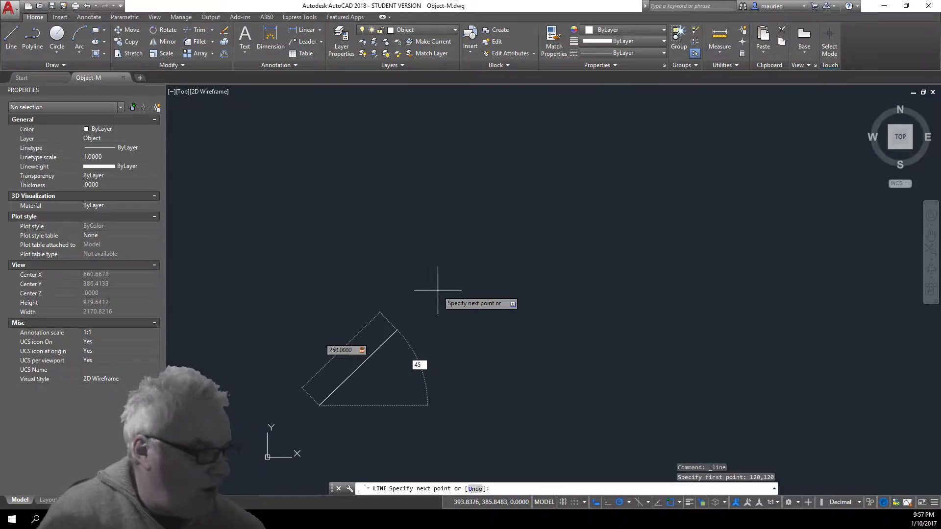
pyautogui.press('Return')
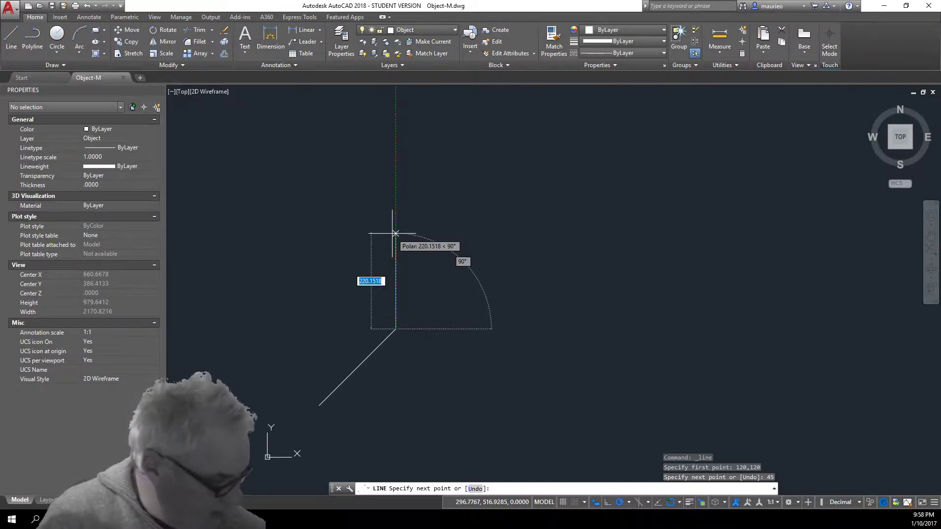
# Draw segments of 100 up, 150 right and 100 down
pyautogui.write('100')
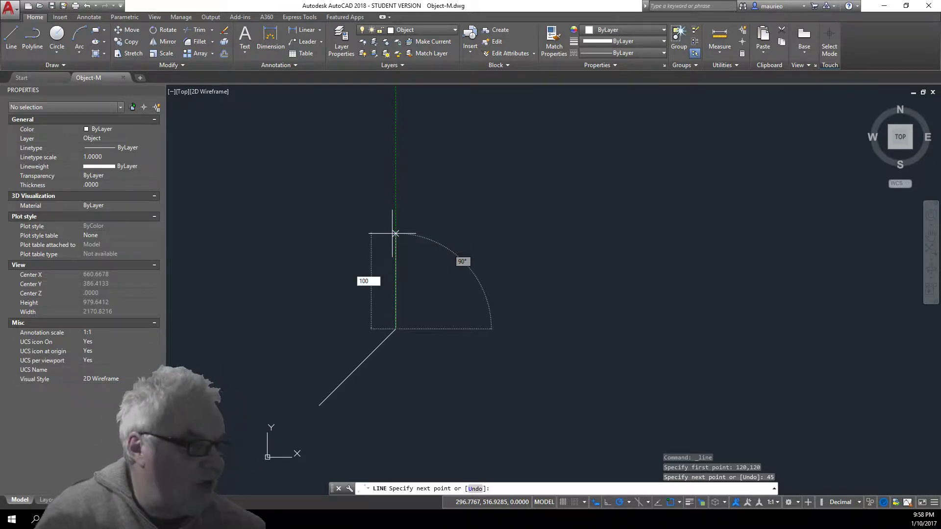
pyautogui.press('Return')
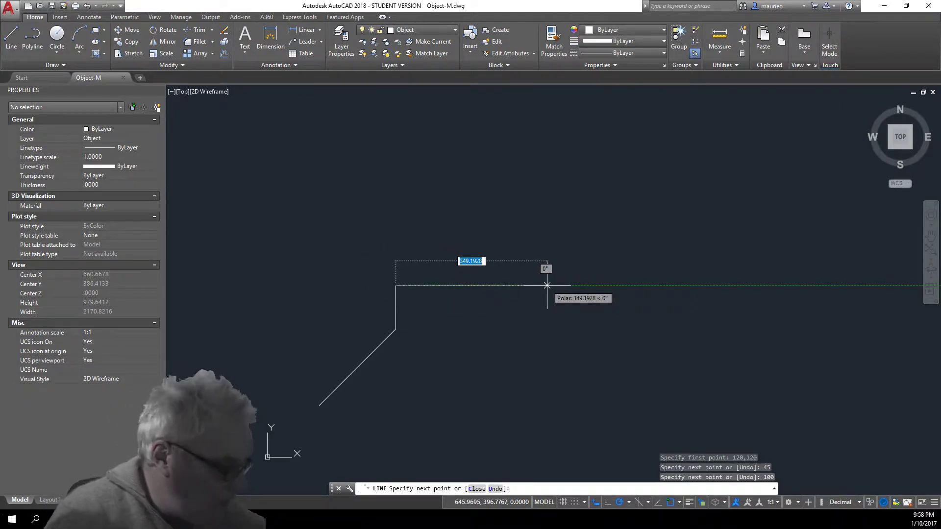
pyautogui.write('15')
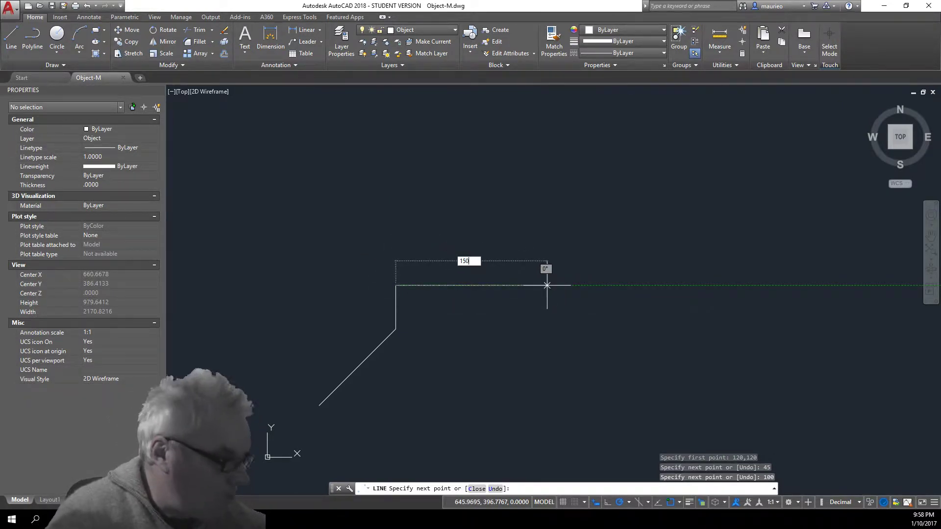
pyautogui.write('0')
pyautogui.press('Return')
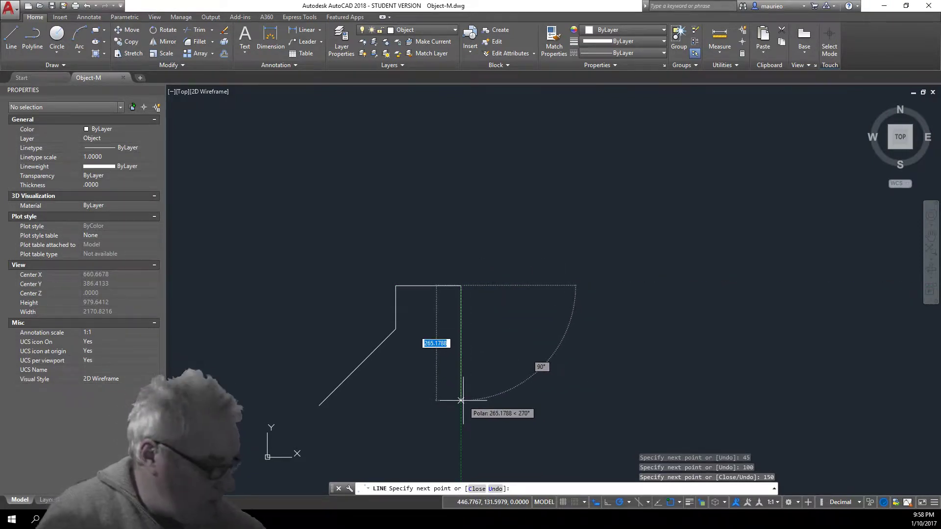
pyautogui.write('100')
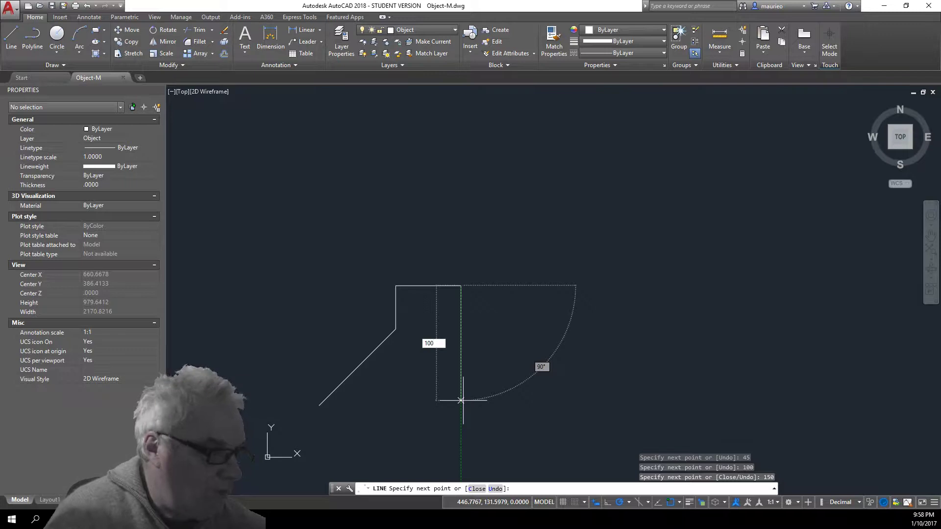
pyautogui.press('Return')
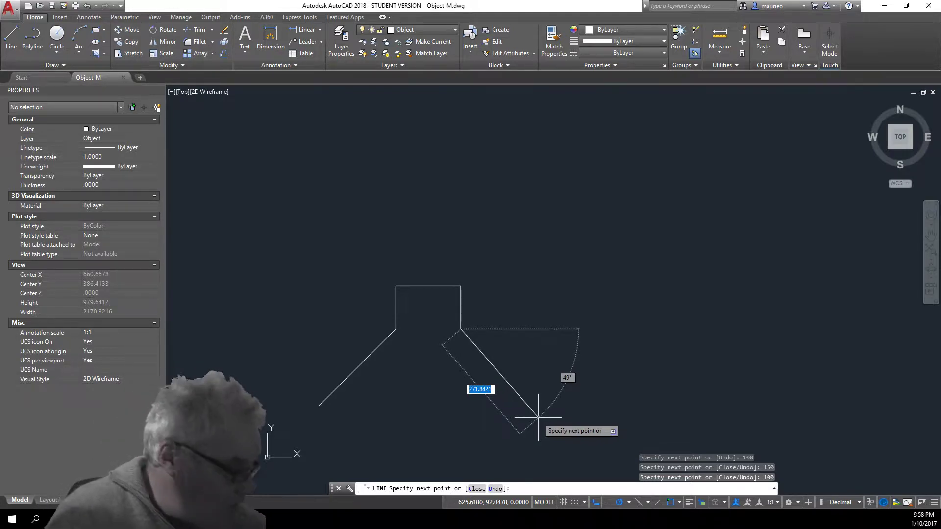
# Add a 250-unit segment at 45 degrees and bring up the Close option
pyautogui.write('250')
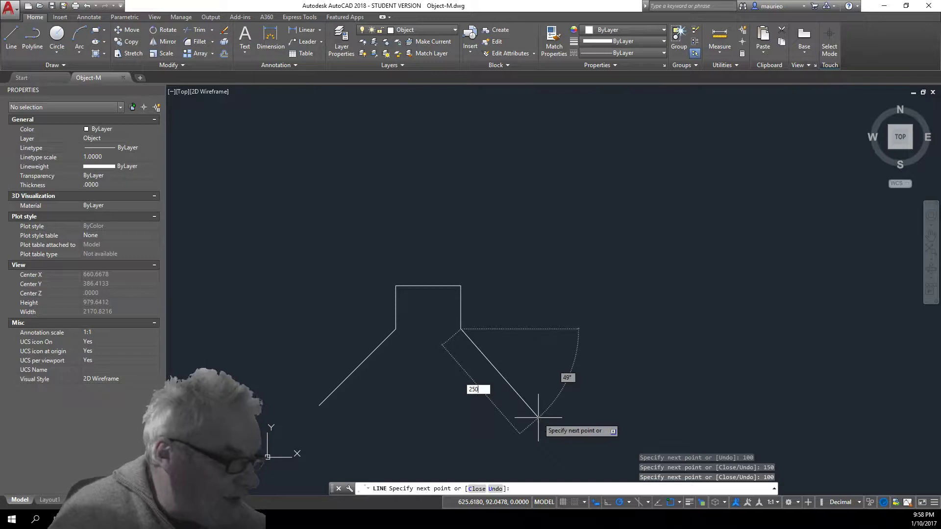
pyautogui.press('Tab')
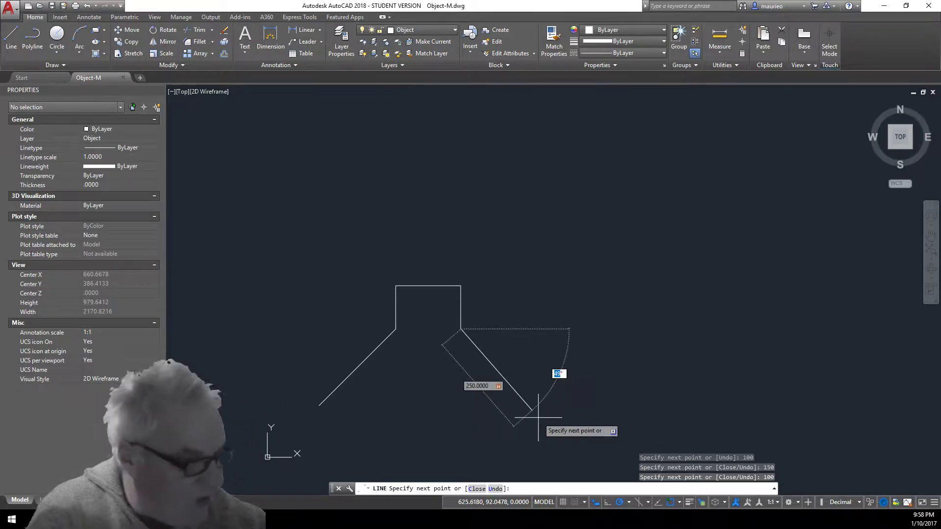
pyautogui.write('45')
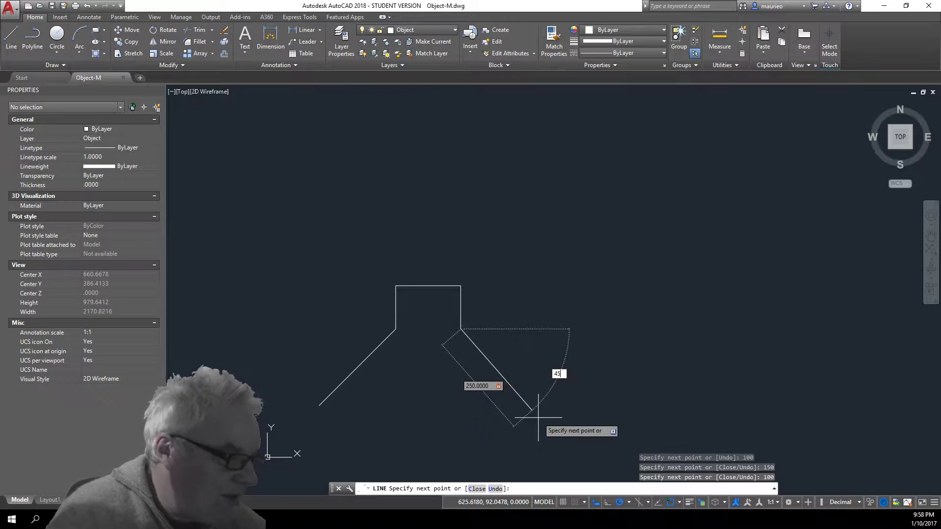
pyautogui.press('Return')
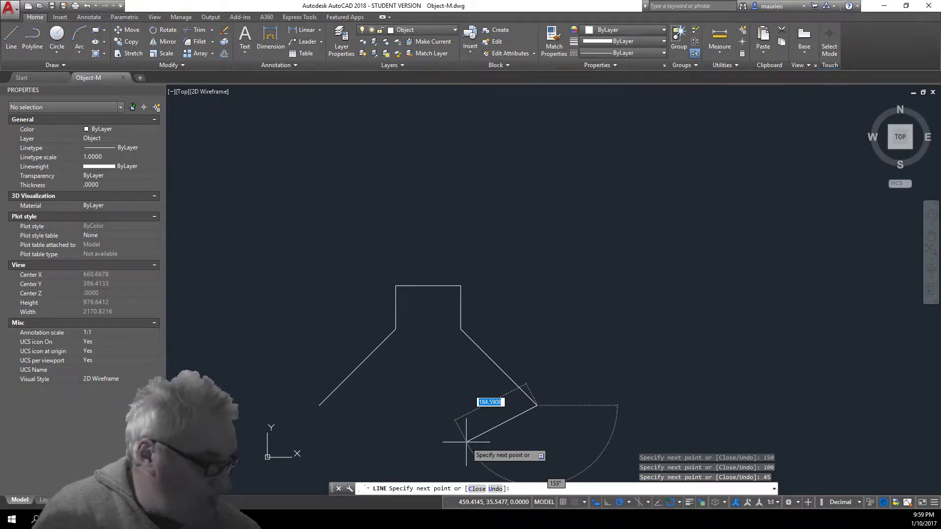
pyautogui.press('Down')
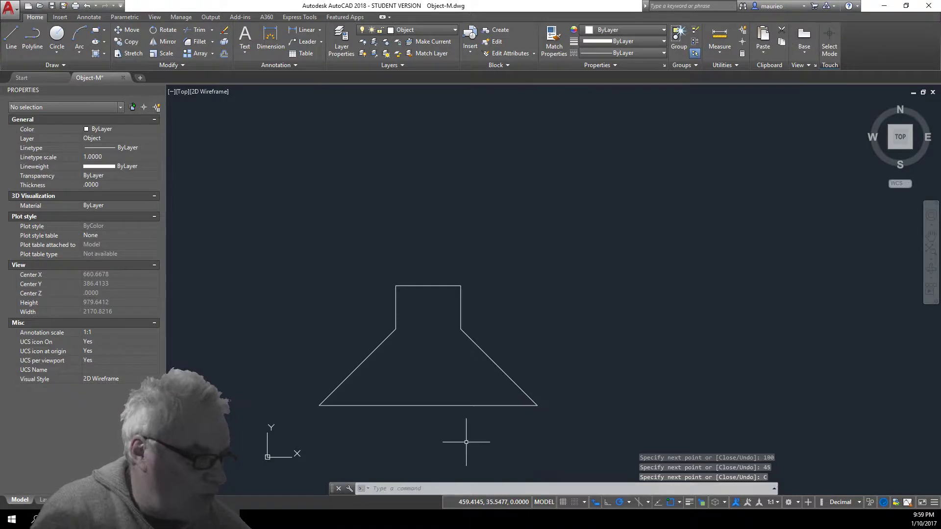
# Close the outline and check the lower-left slanted and left vertical lines in Properties
pyautogui.click(493, 468)
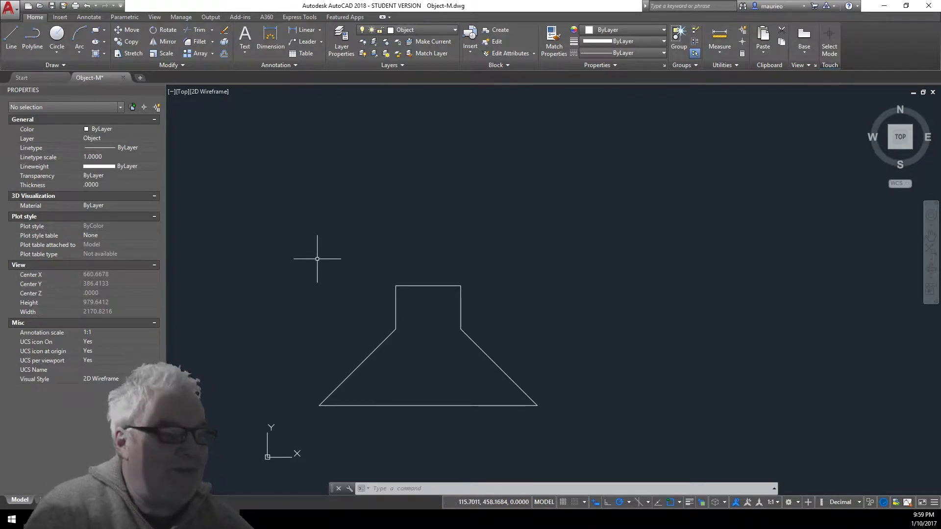
pyautogui.click(369, 354)
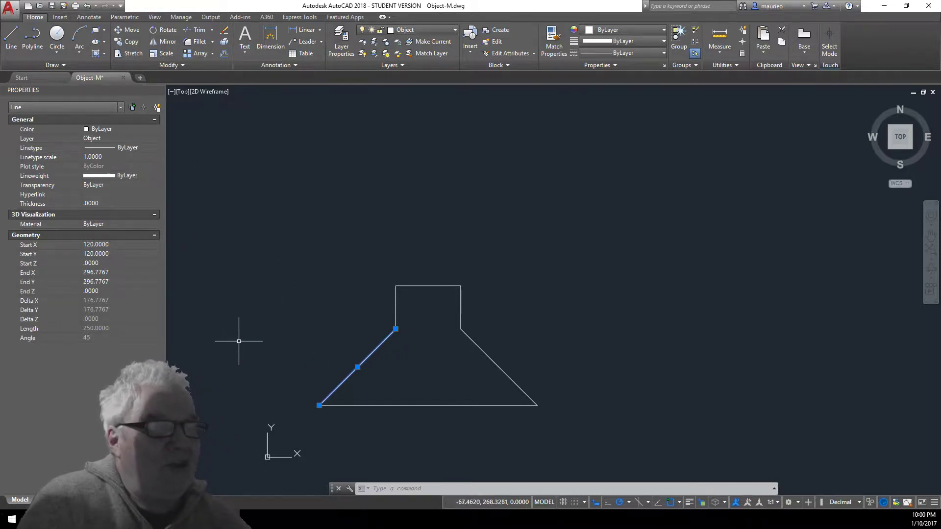
pyautogui.click(395, 310)
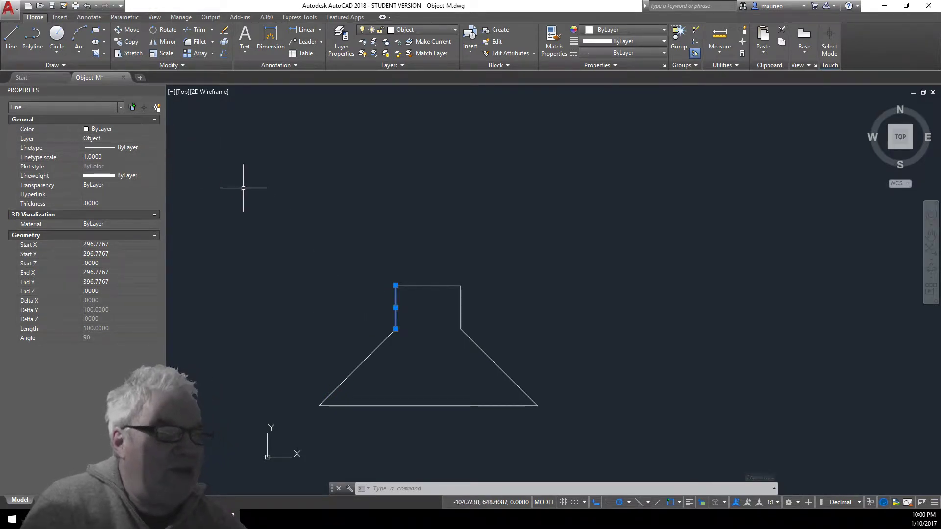
pyautogui.click(376, 351)
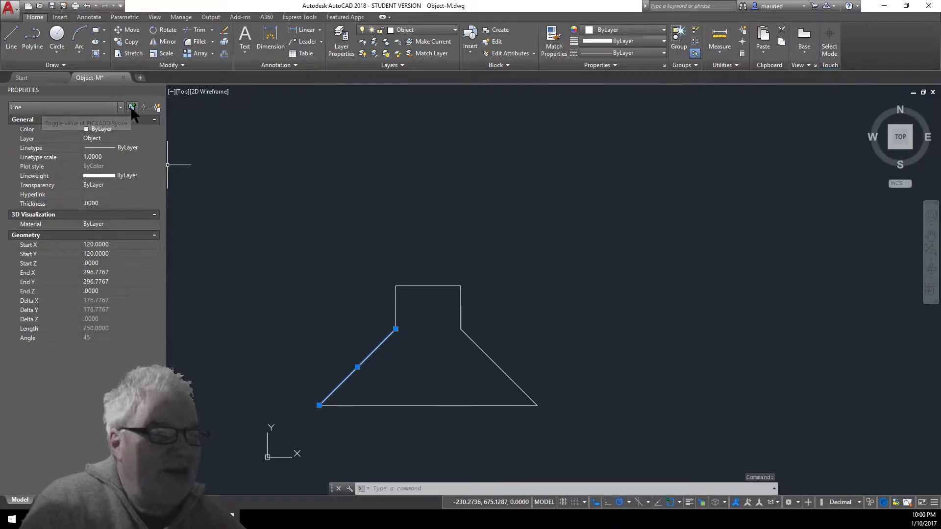
pyautogui.click(396, 309)
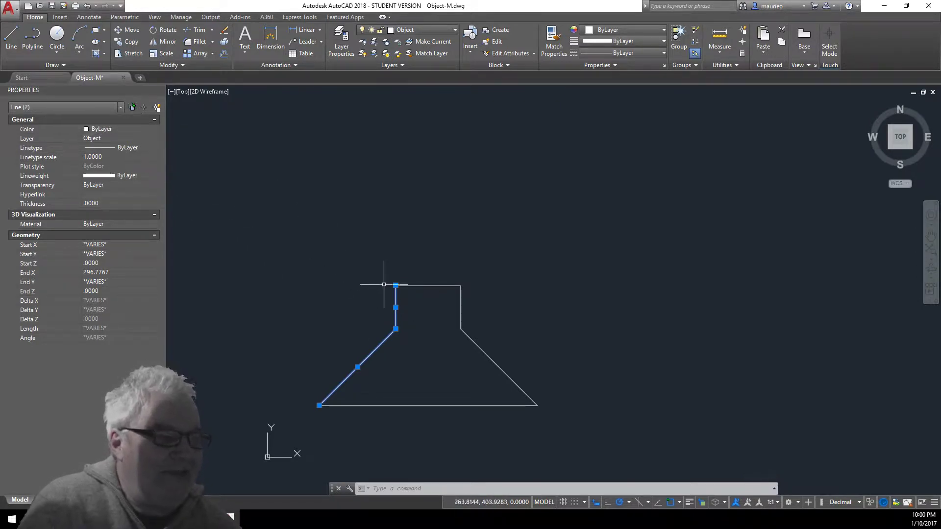
pyautogui.click(396, 296)
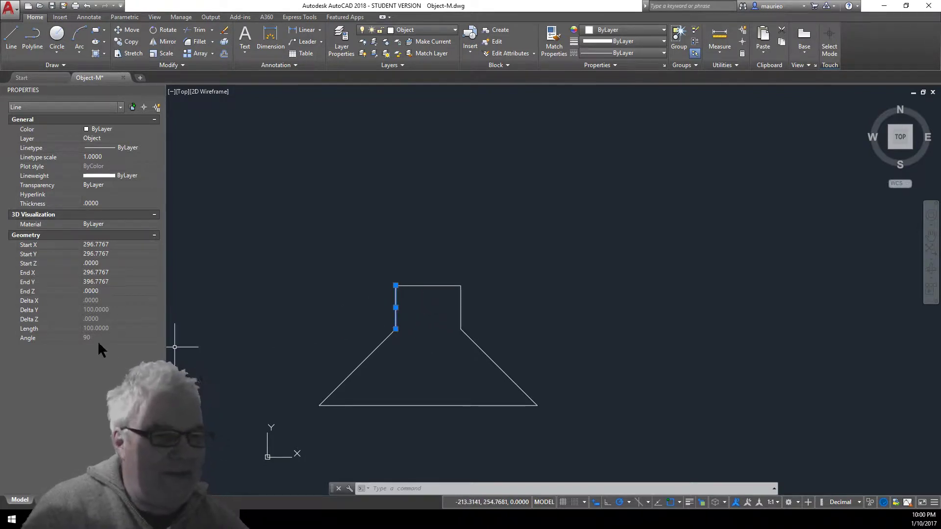
# Check the top, right vertical, lower-right slanted and 503.5534-long bottom lines
pyautogui.click(425, 285)
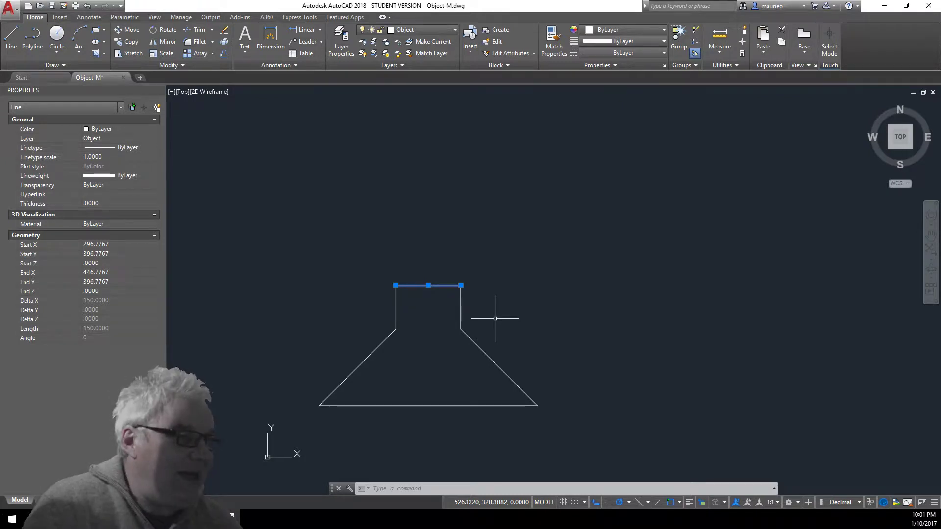
pyautogui.click(461, 310)
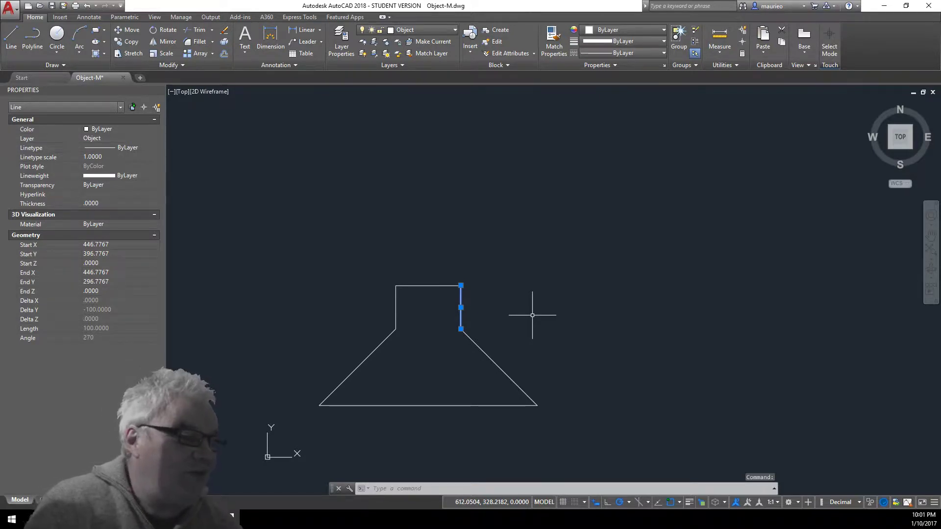
pyautogui.click(496, 364)
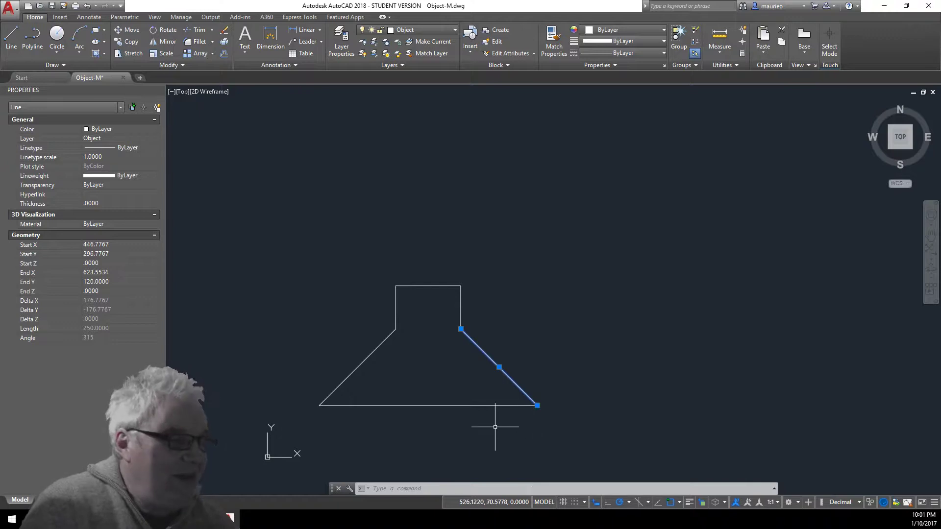
pyautogui.click(482, 405)
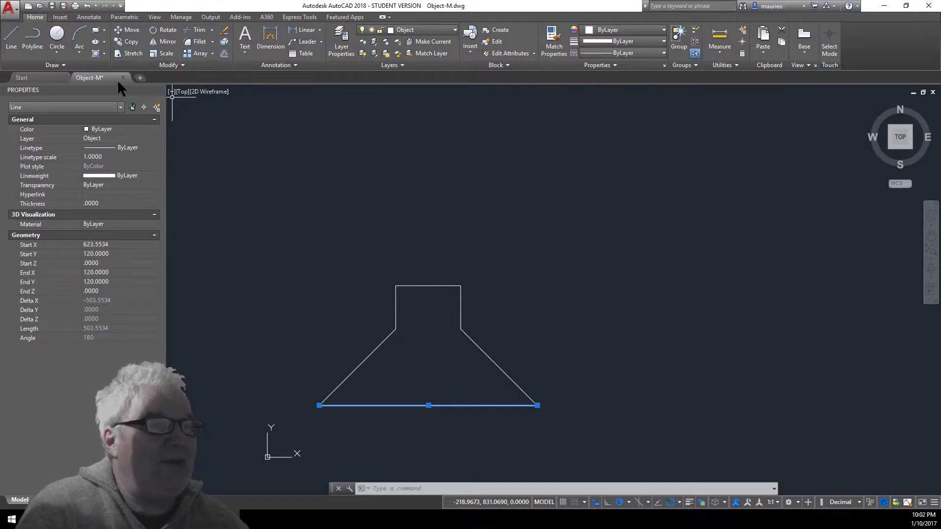
# Erase the bottom line, then the top, right vertical and lower-right slanted edges
pyautogui.click(225, 28)
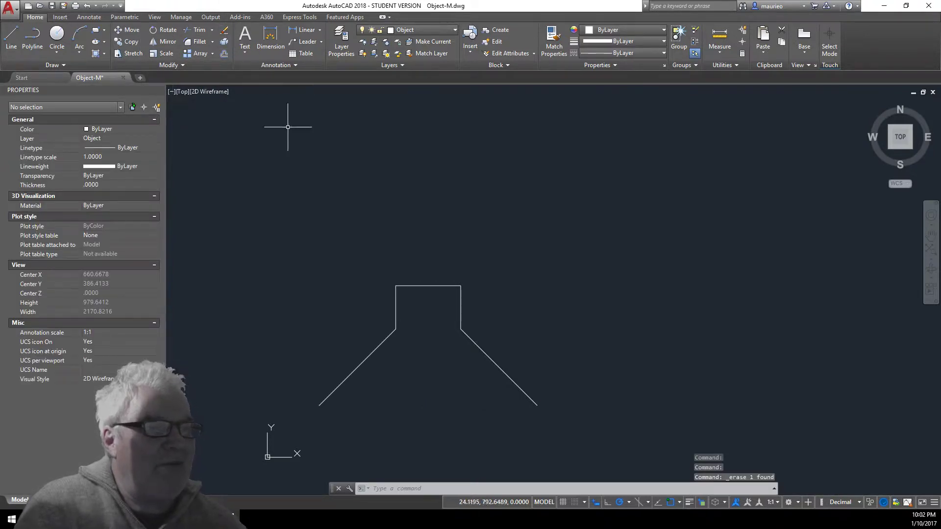
pyautogui.click(224, 30)
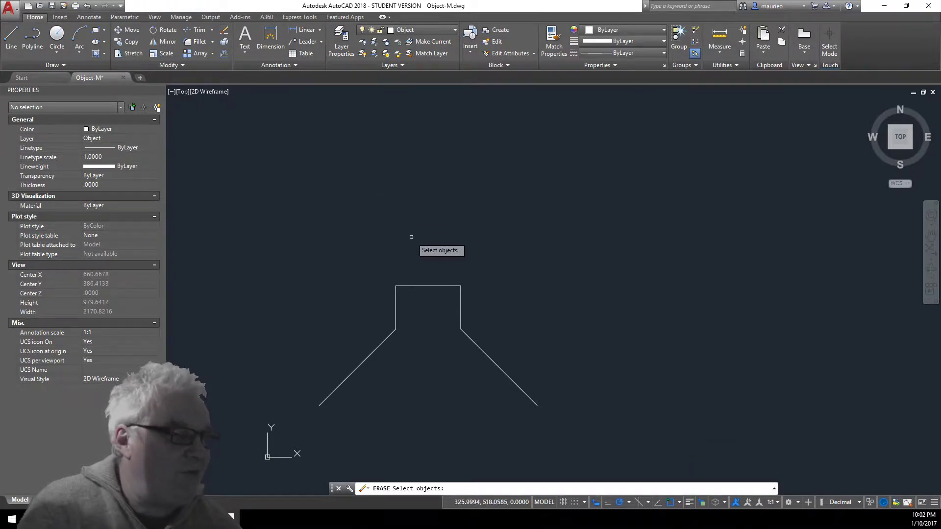
pyautogui.click(223, 29)
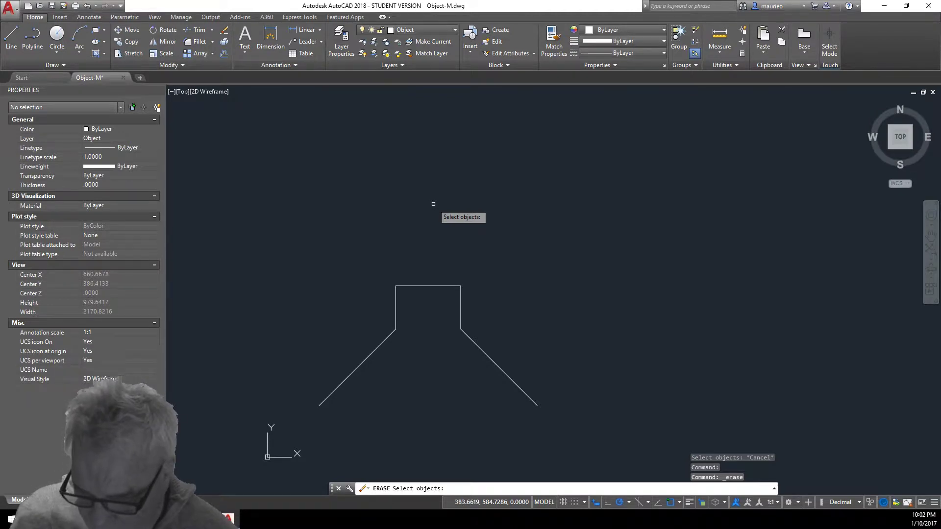
pyautogui.click(446, 287)
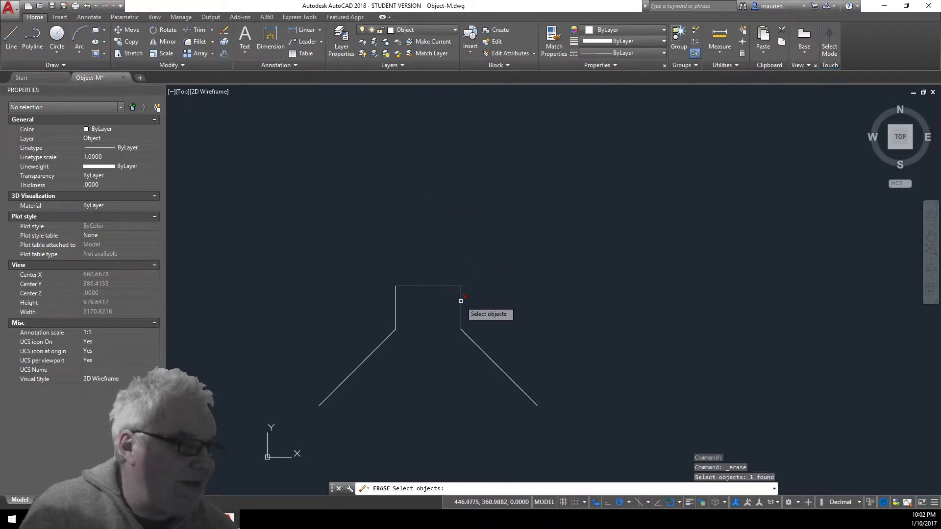
pyautogui.click(461, 302)
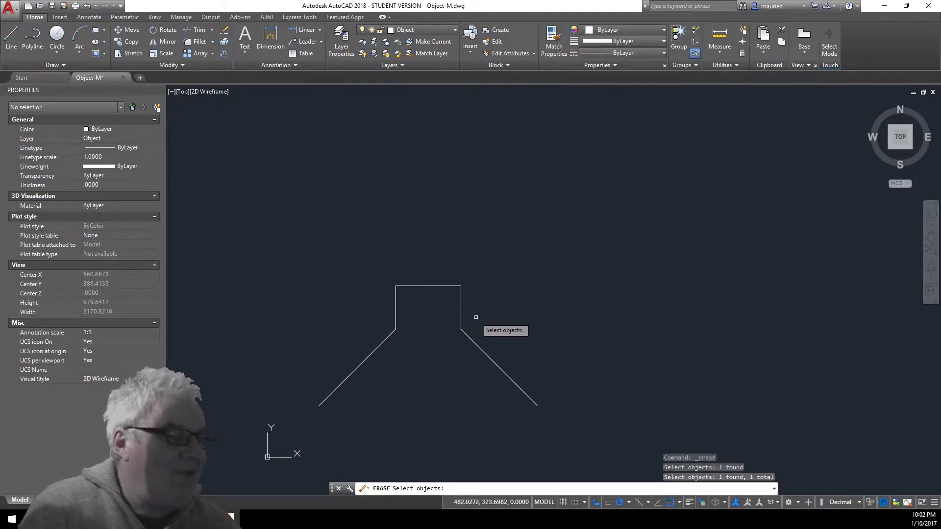
pyautogui.click(472, 341)
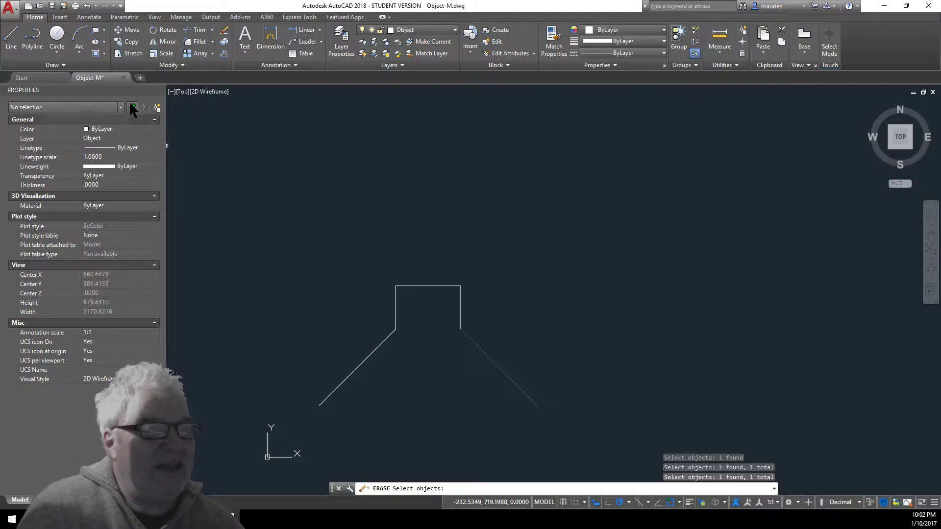
pyautogui.click(431, 286)
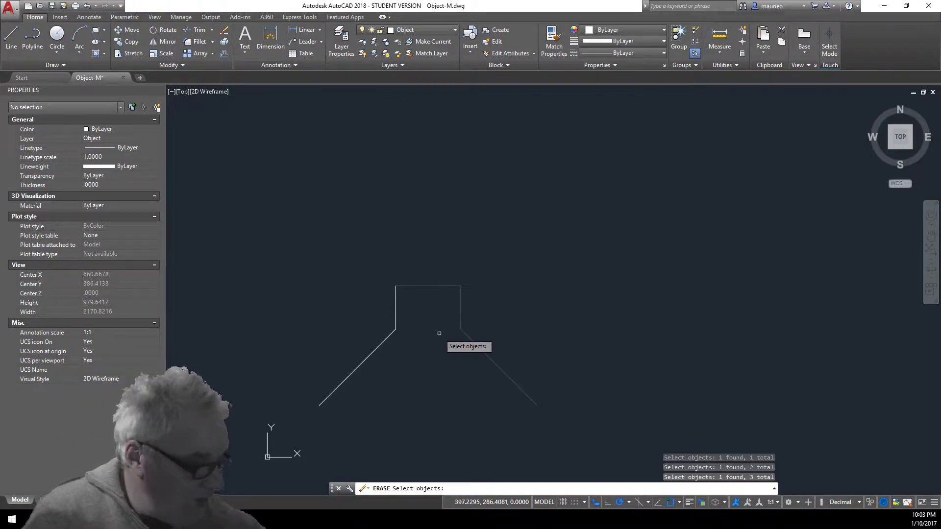
pyautogui.press('Return')
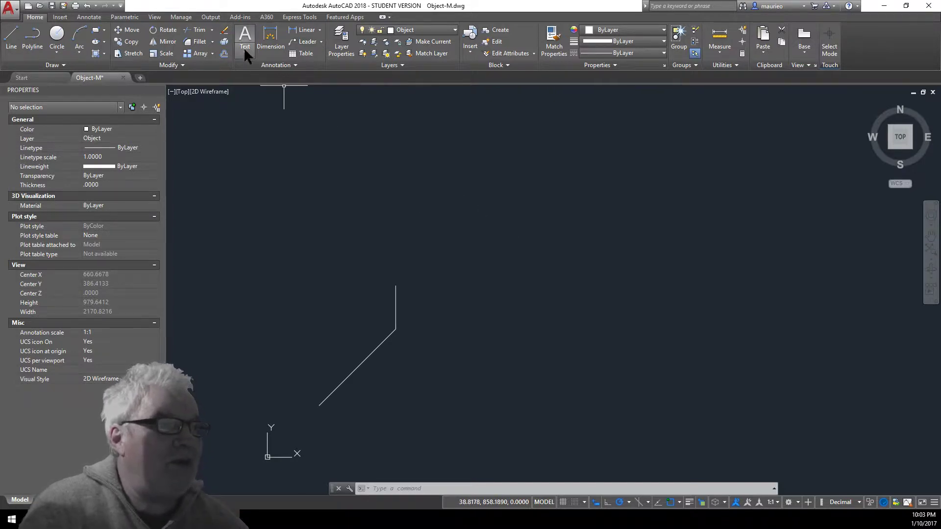
# Select the left vertical and lower-left slanted lines and delete them
pyautogui.click(223, 29)
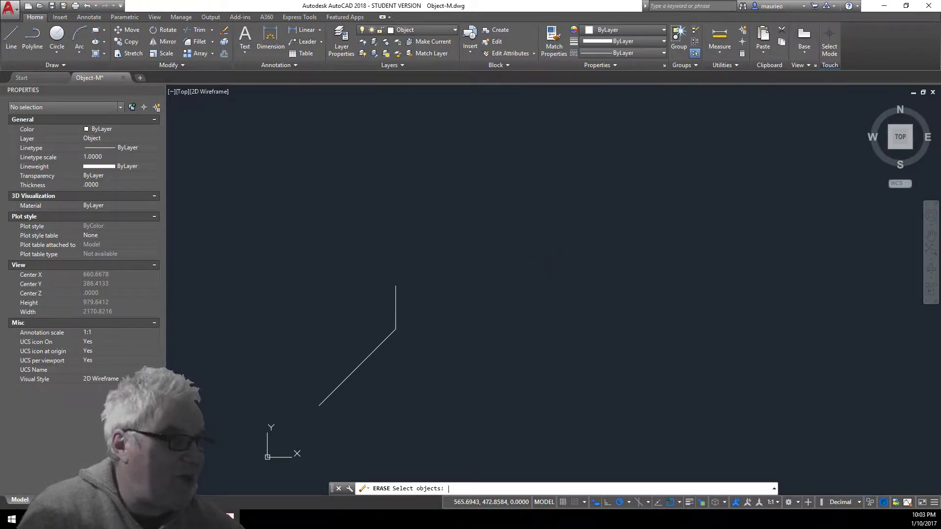
pyautogui.press('Return')
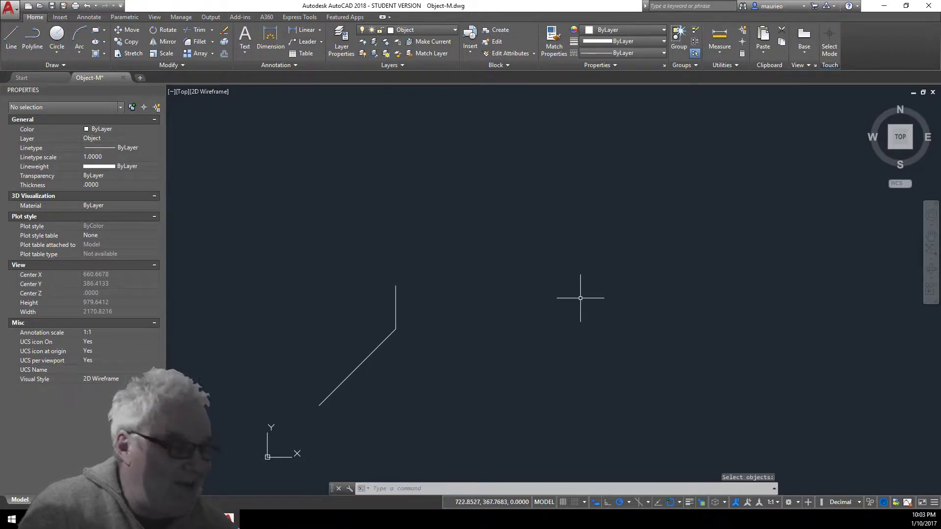
pyautogui.click(396, 296)
pyautogui.click(379, 346)
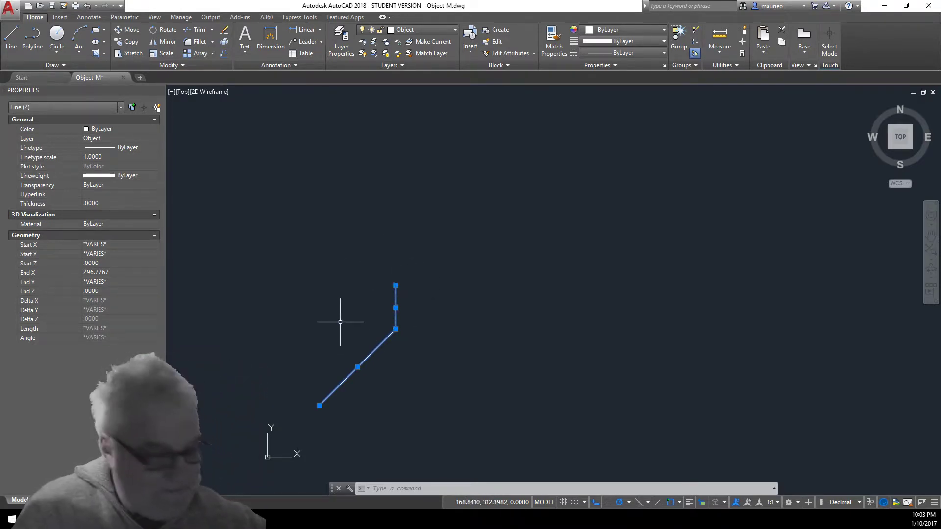
pyautogui.press('Delete')
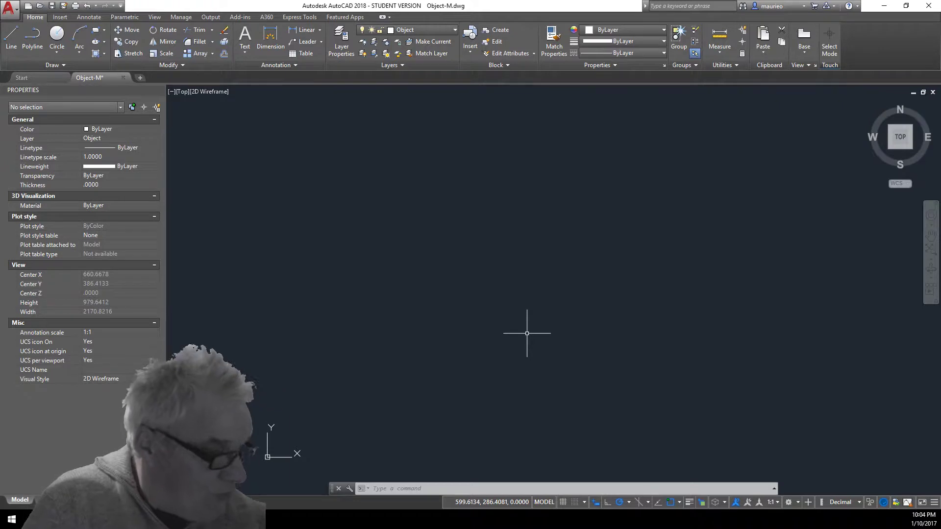
pyautogui.press('F10')
pyautogui.press('alt')
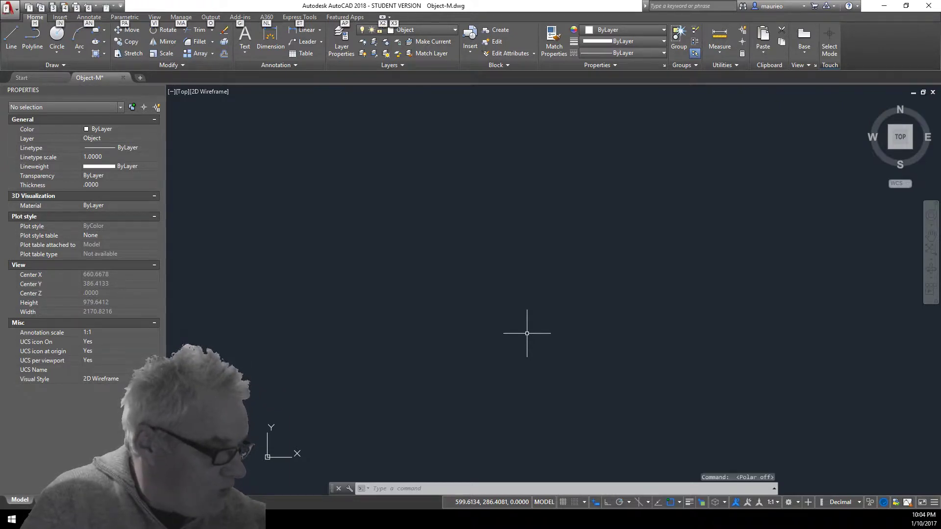
pyautogui.press('F10')
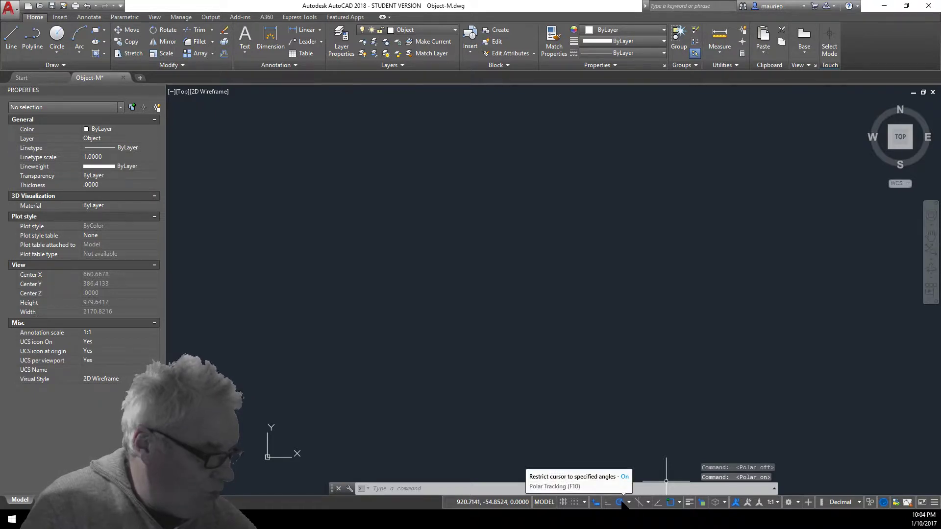
pyautogui.press('F10')
pyautogui.press('F10')
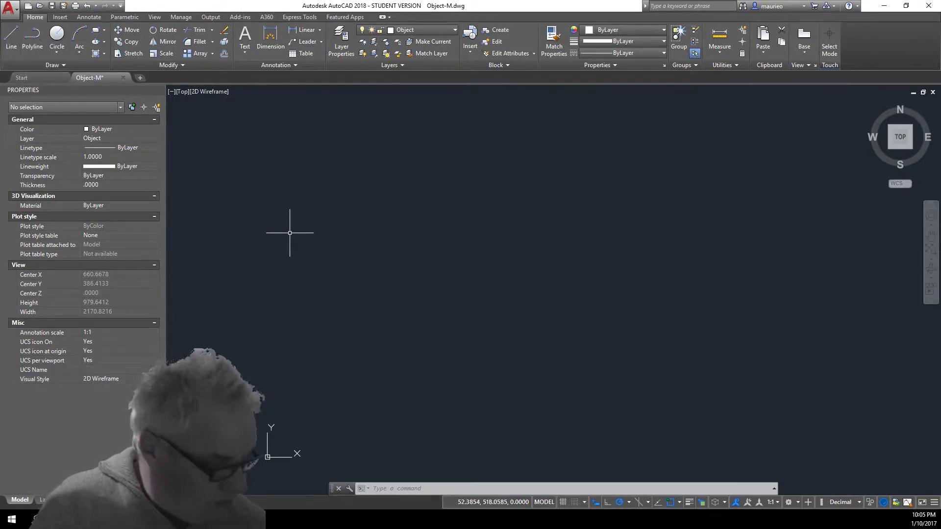
# Start a line at 0,0 and draw the 750-unit bottom and 500-unit right edges
pyautogui.write('L')
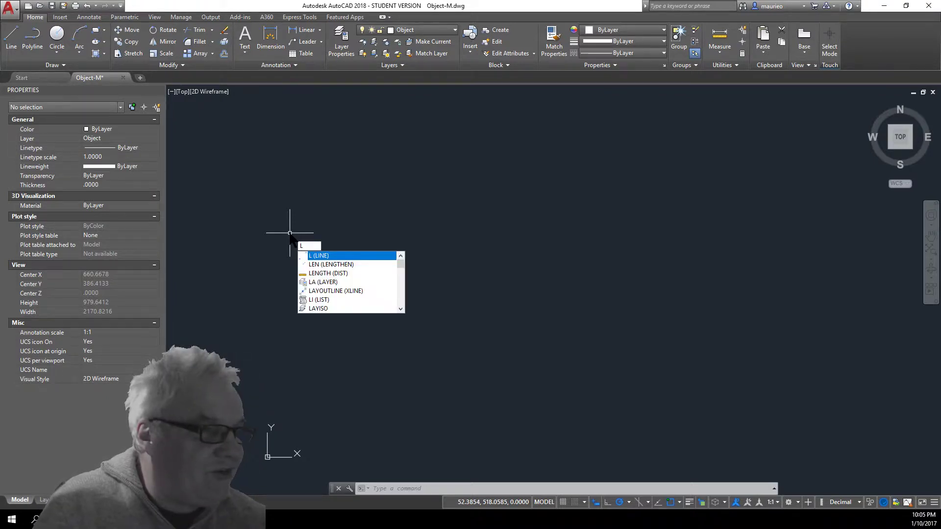
pyautogui.press('Return')
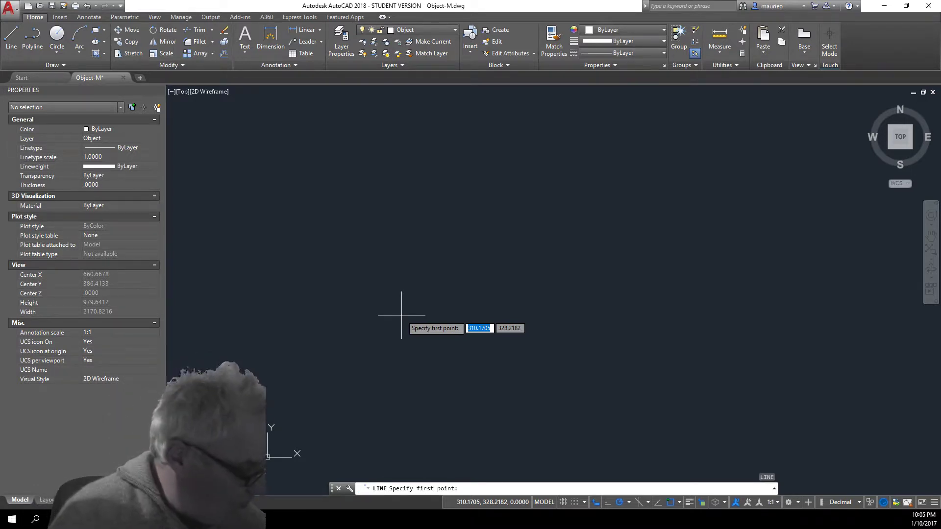
pyautogui.write('0')
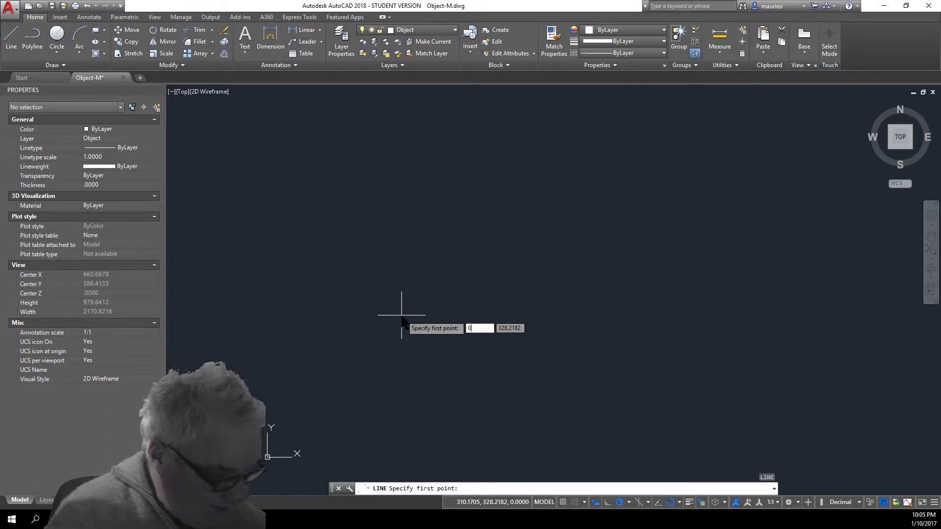
pyautogui.press('Tab')
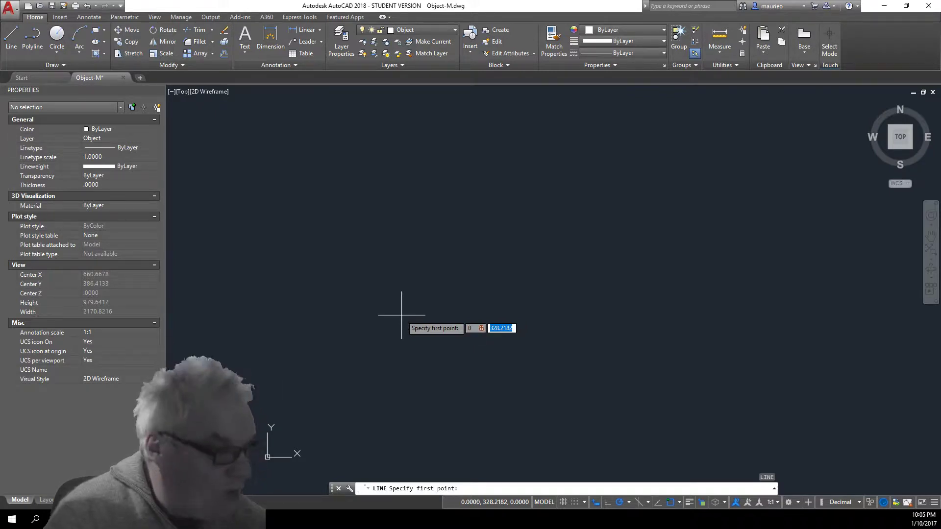
pyautogui.write('0')
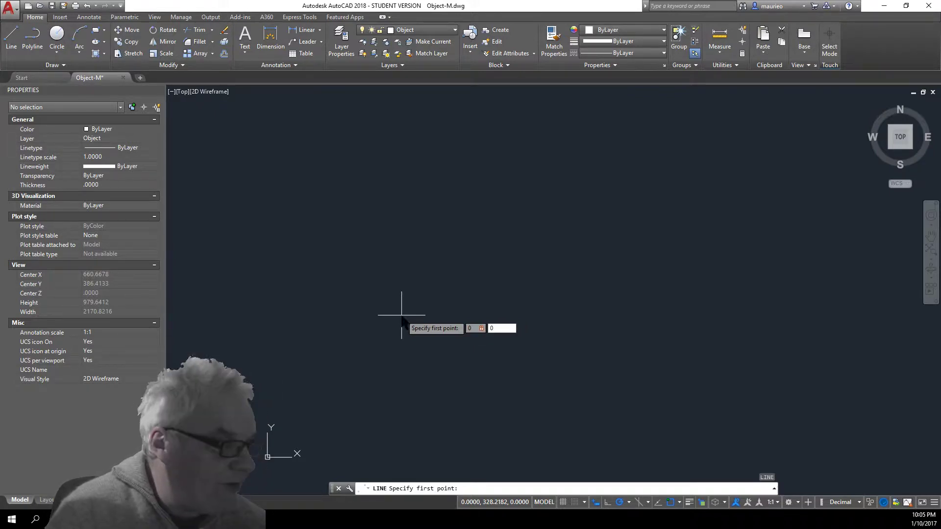
pyautogui.press('Return')
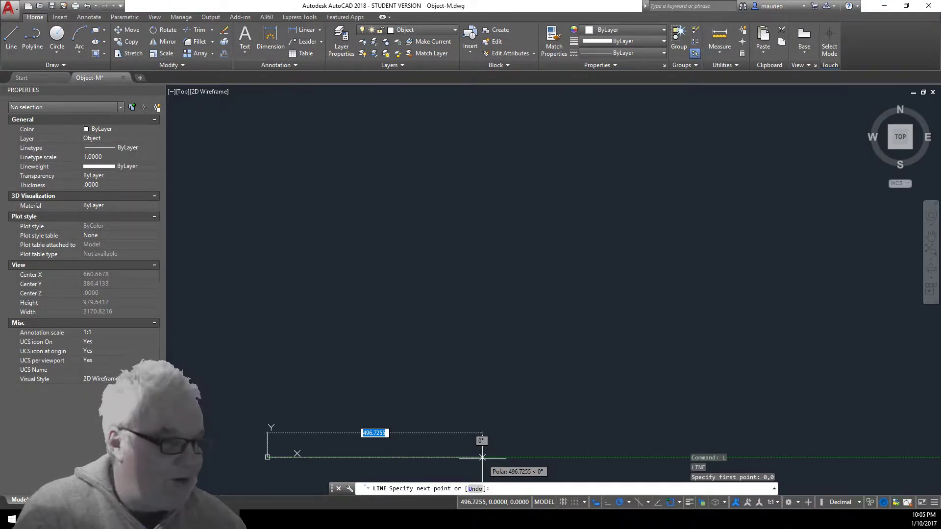
pyautogui.write('7')
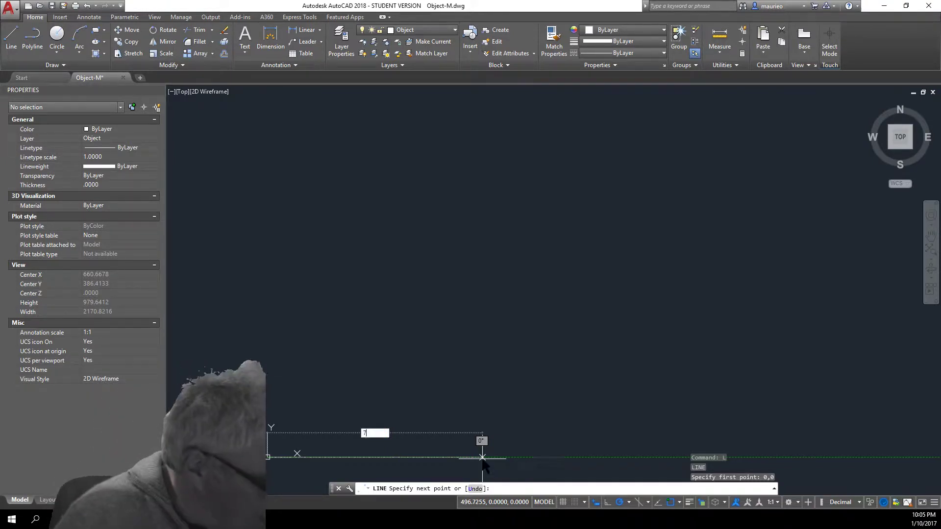
pyautogui.write('50')
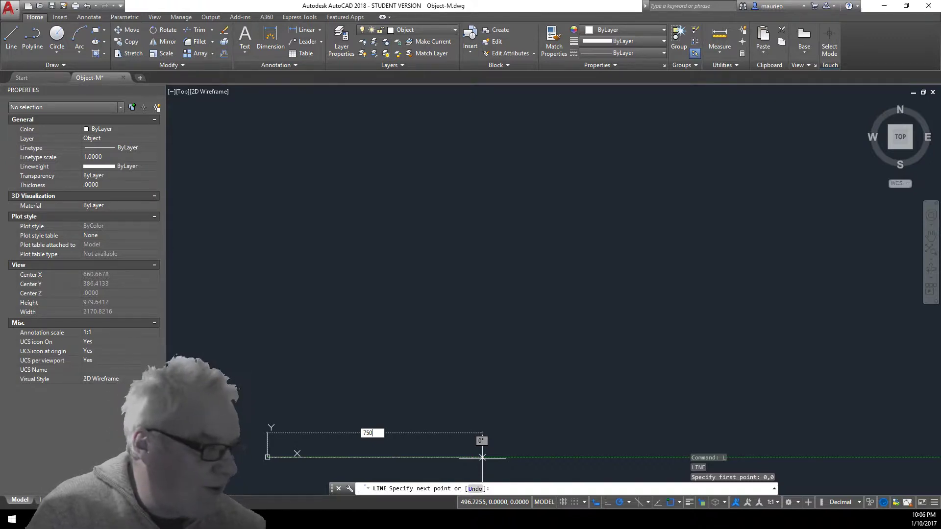
pyautogui.press('Return')
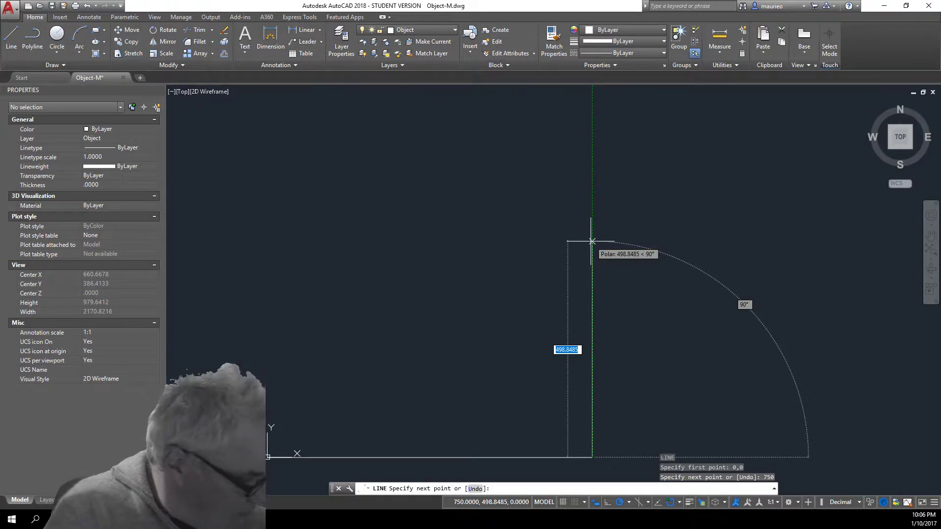
pyautogui.write('500')
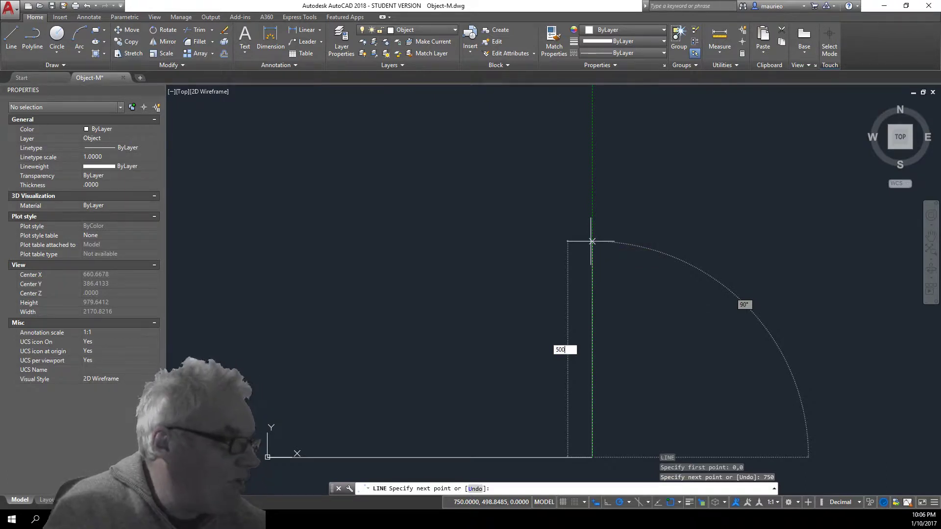
pyautogui.press('Return')
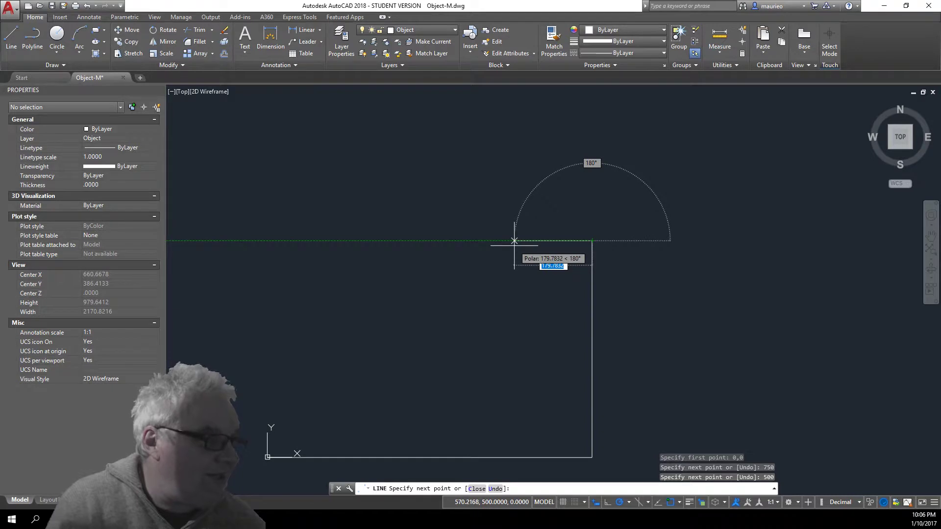
# Draw the notched top edge (250, 120, 250, 120, 250) and close the outline
pyautogui.write('25')
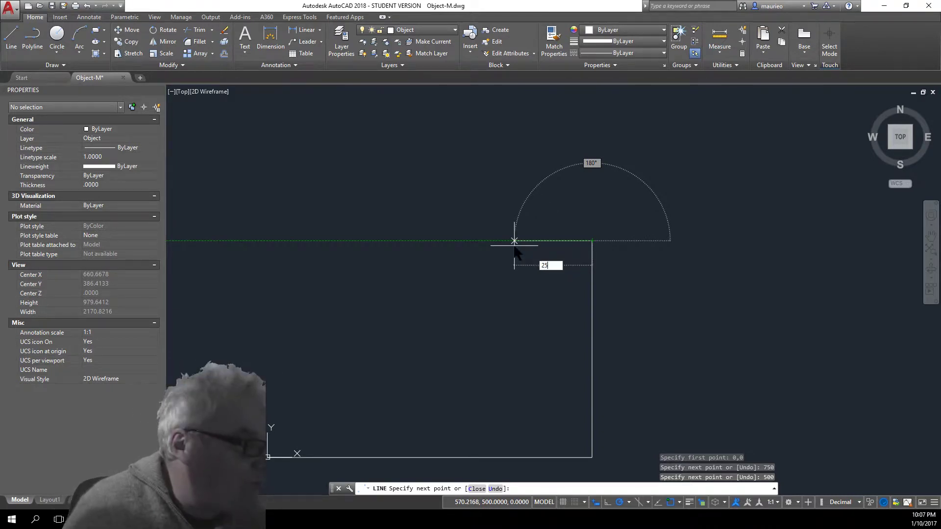
pyautogui.write('0')
pyautogui.press('Return')
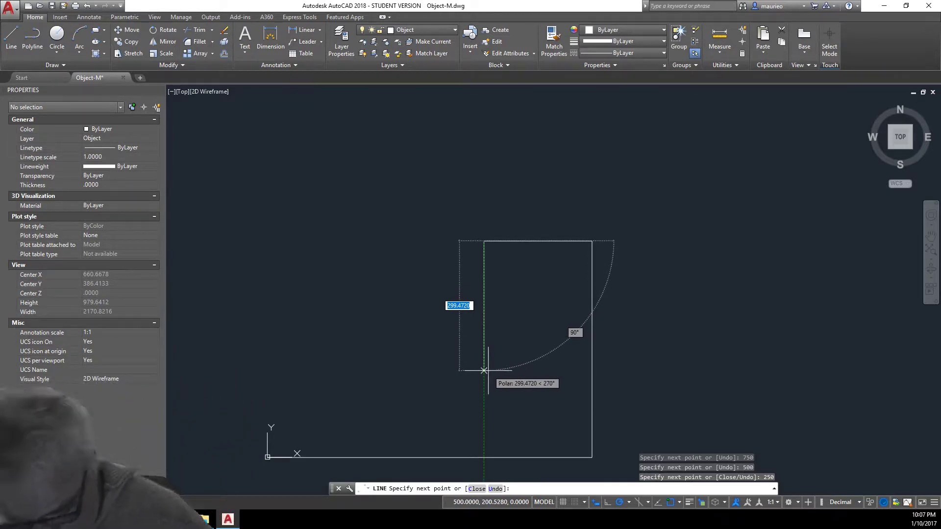
pyautogui.write('120')
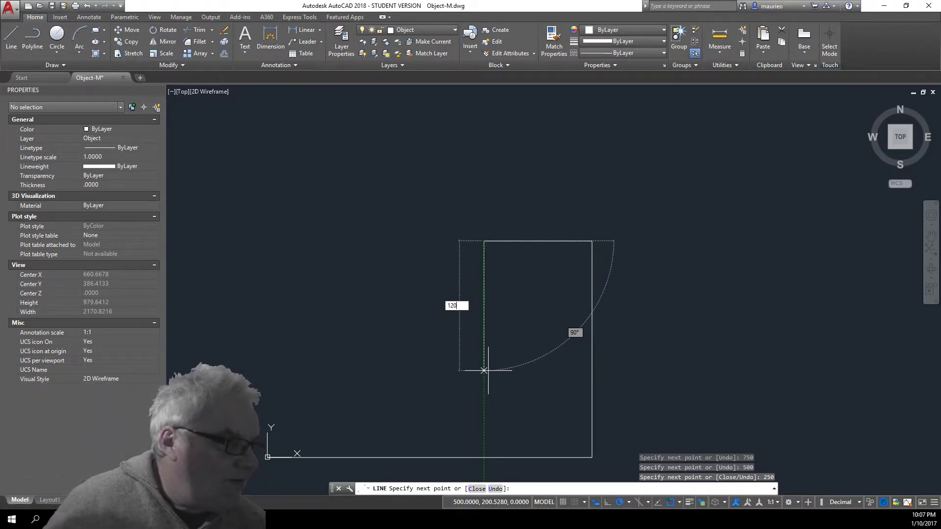
pyautogui.press('Return')
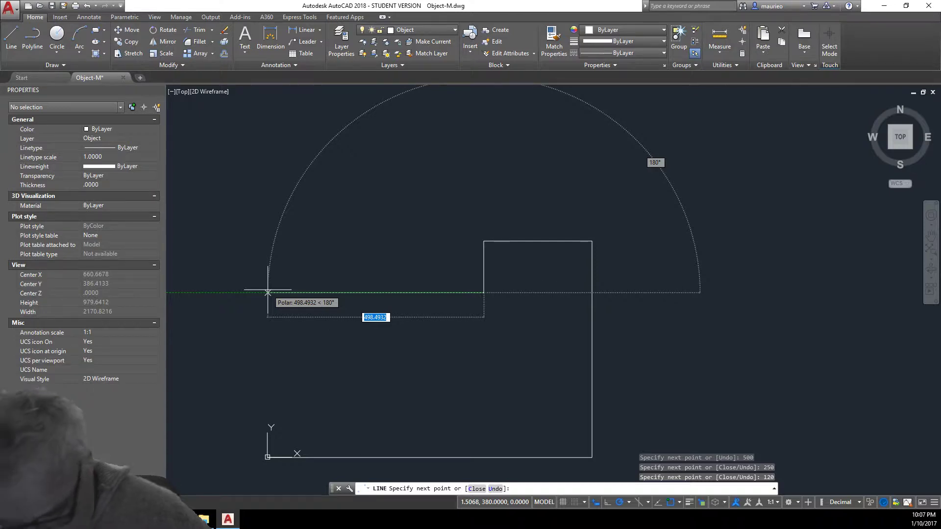
pyautogui.write('250')
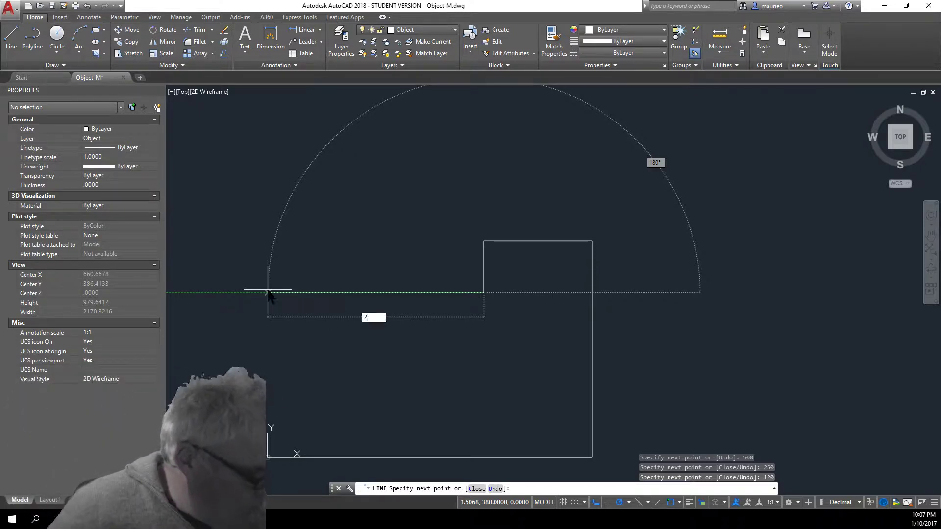
pyautogui.press('Return')
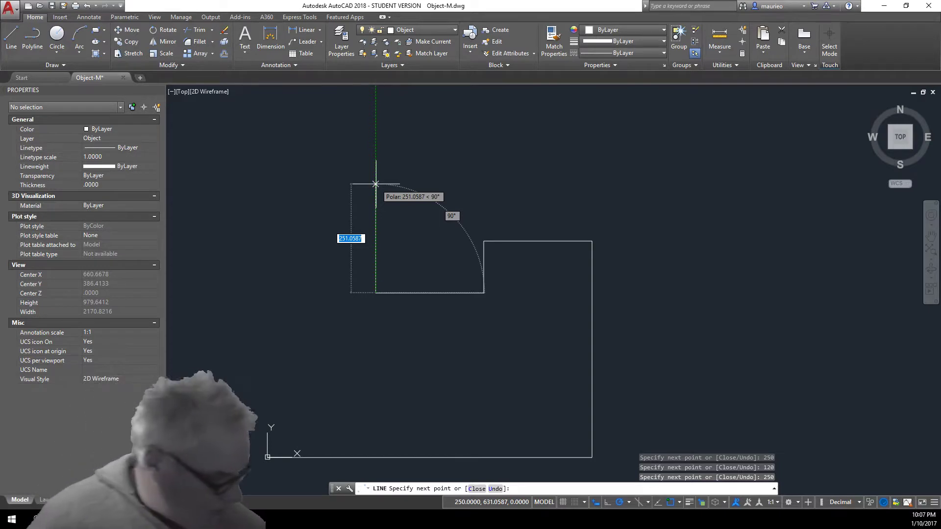
pyautogui.write('120')
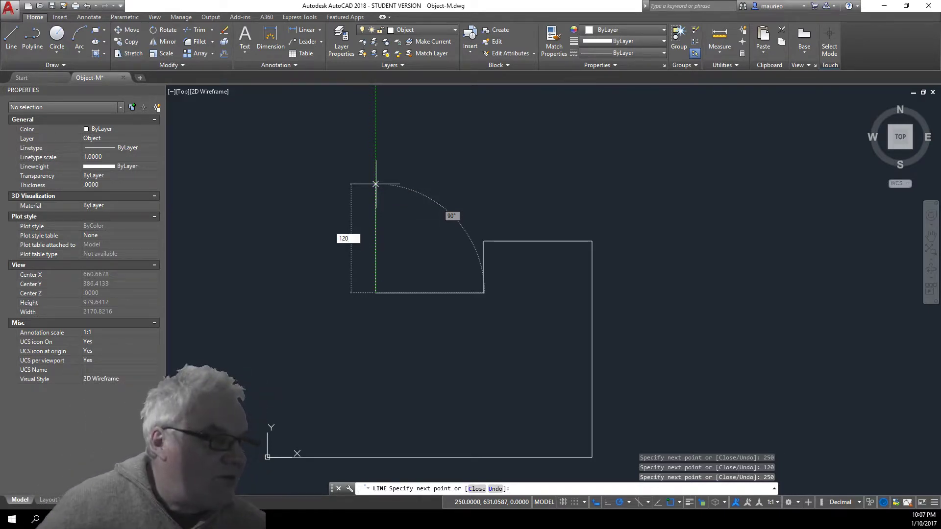
pyautogui.press('Return')
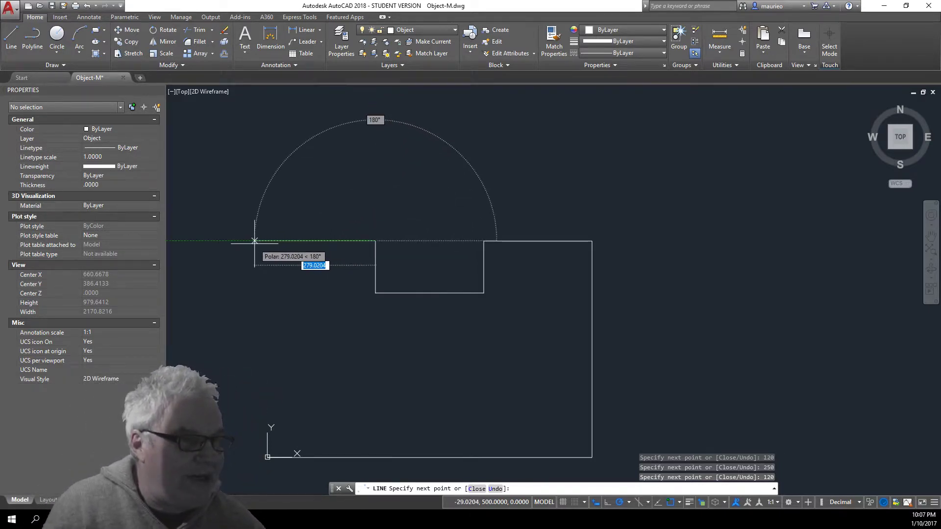
pyautogui.write('250')
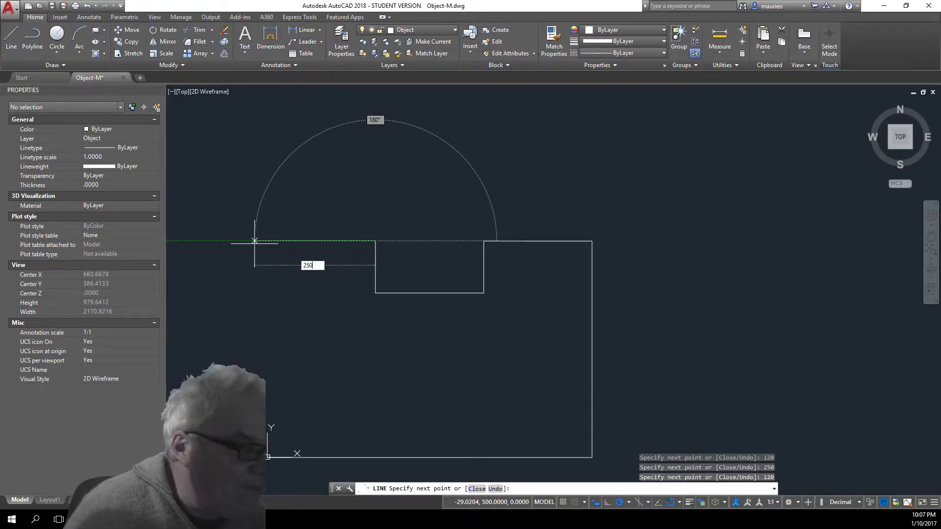
pyautogui.press('Return')
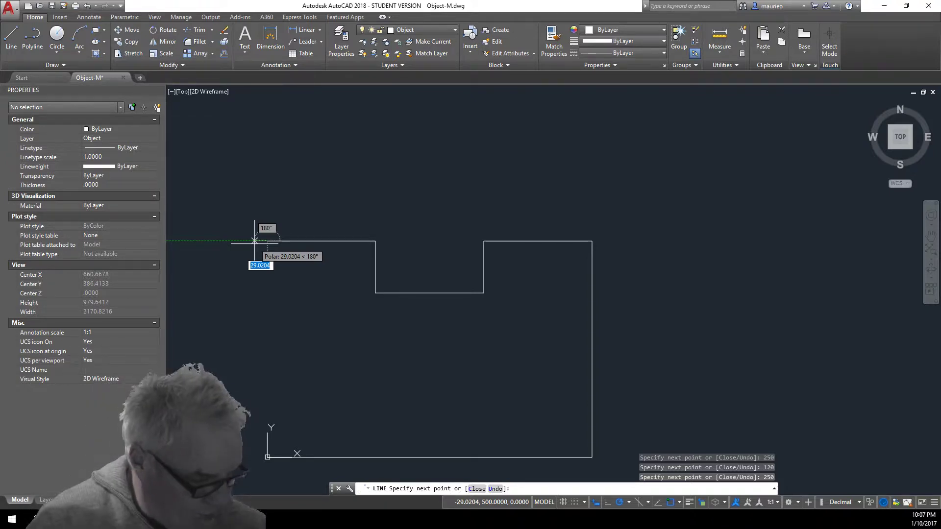
pyautogui.write('c')
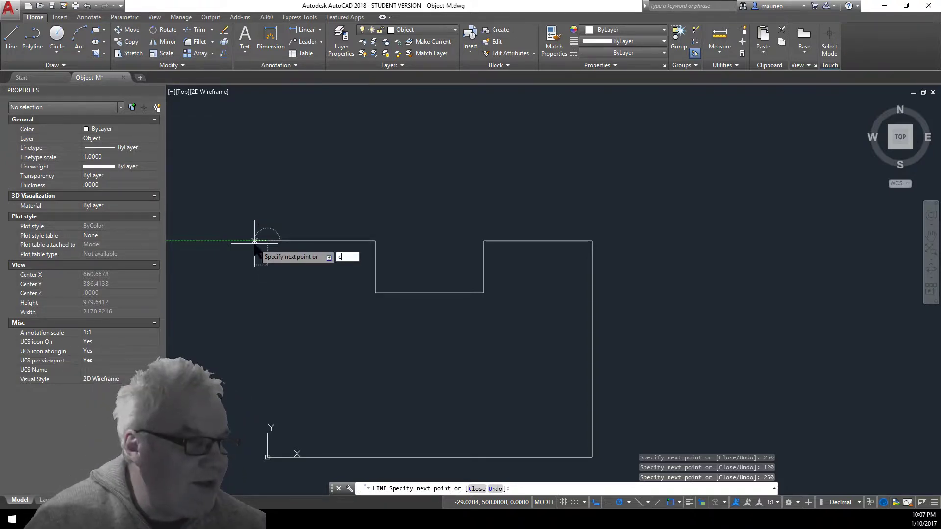
pyautogui.press('Return')
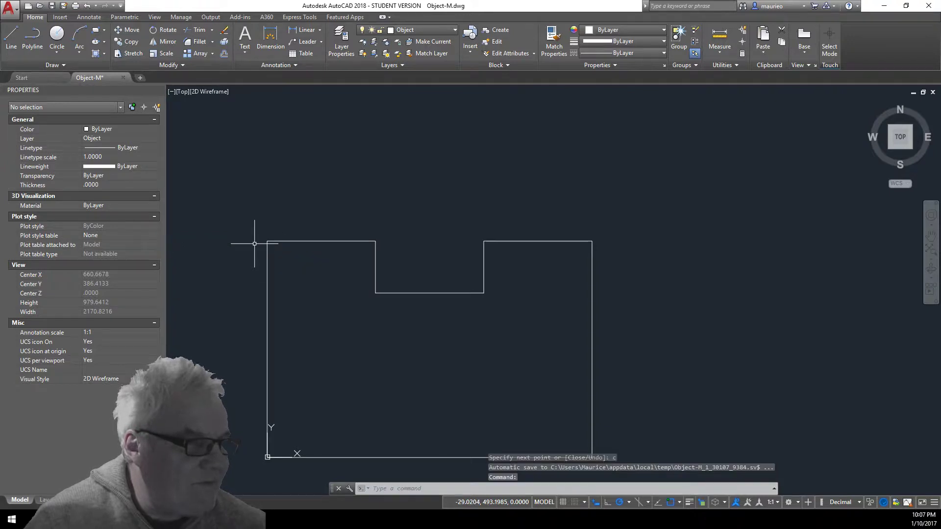
pyautogui.click(267, 342)
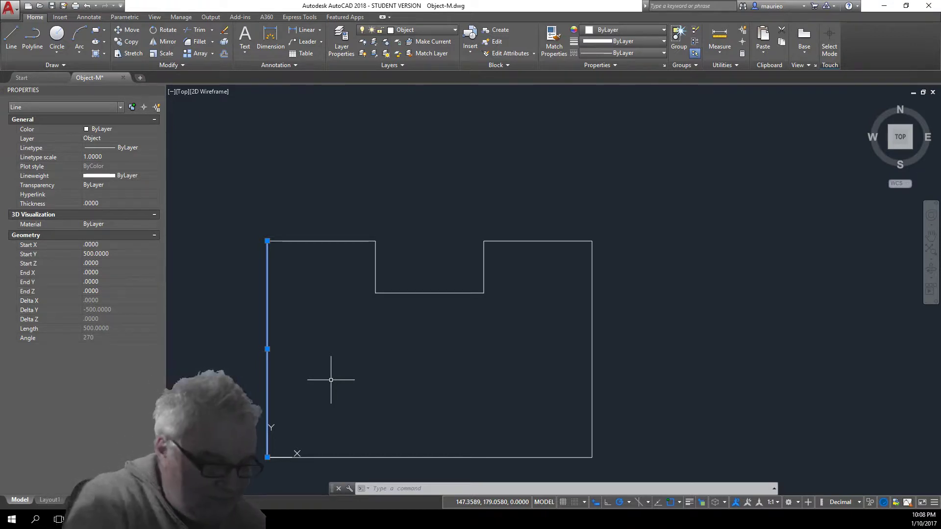
pyautogui.press('Escape')
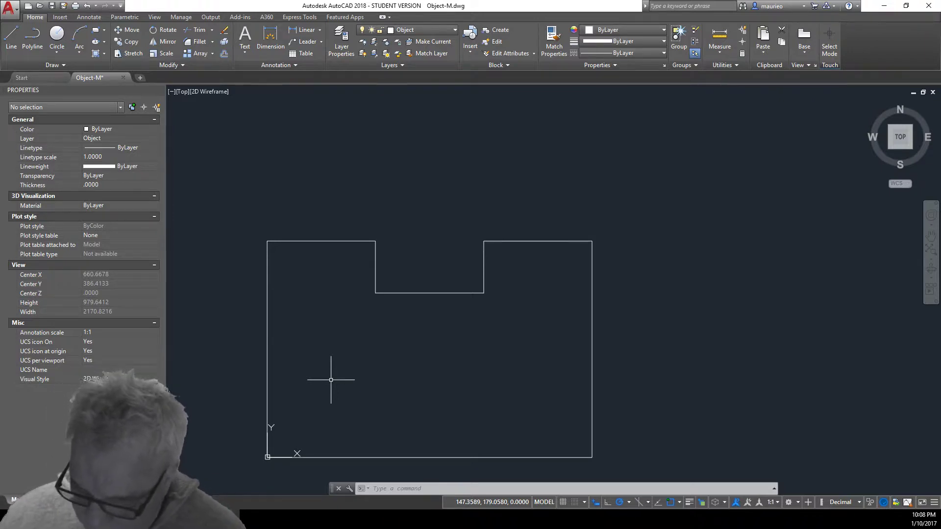
# Draw a rectangle from corner 50,50 measuring 150 wide by 280 tall
pyautogui.click(97, 32)
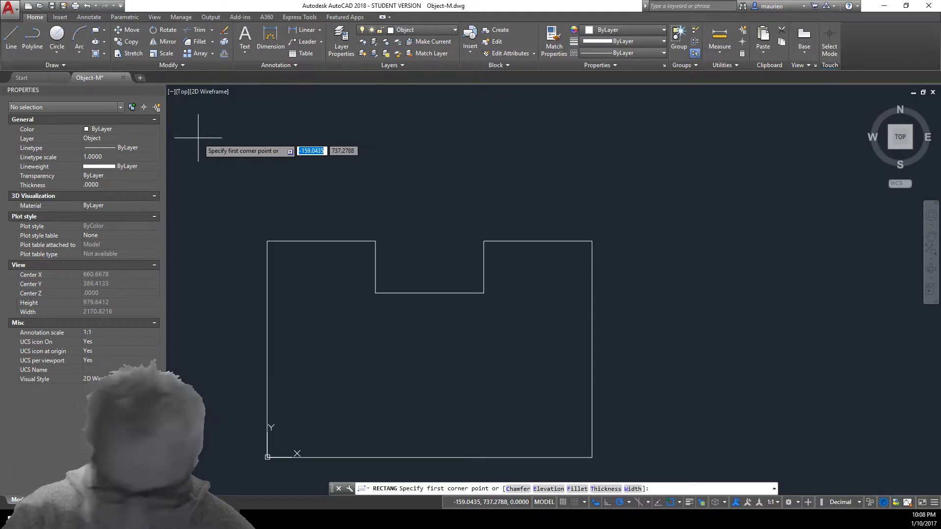
pyautogui.write('5')
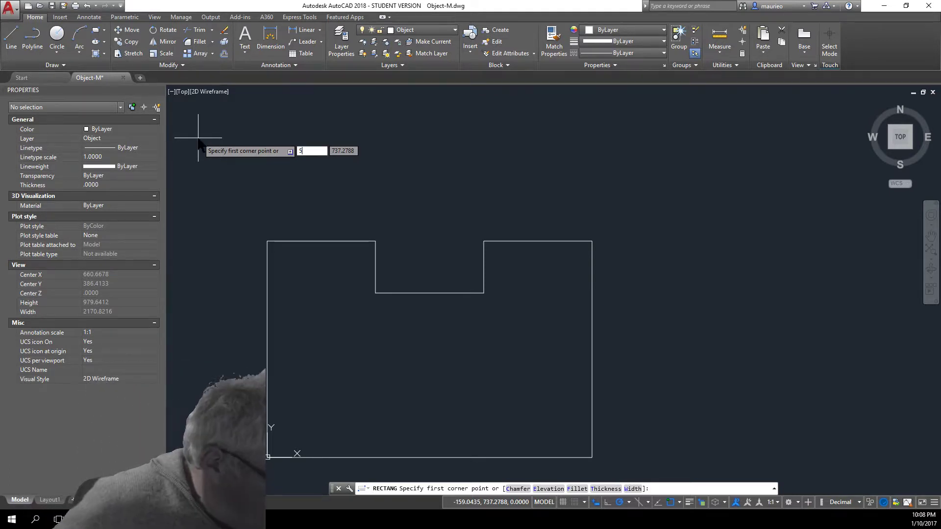
pyautogui.write('0')
pyautogui.press('Tab')
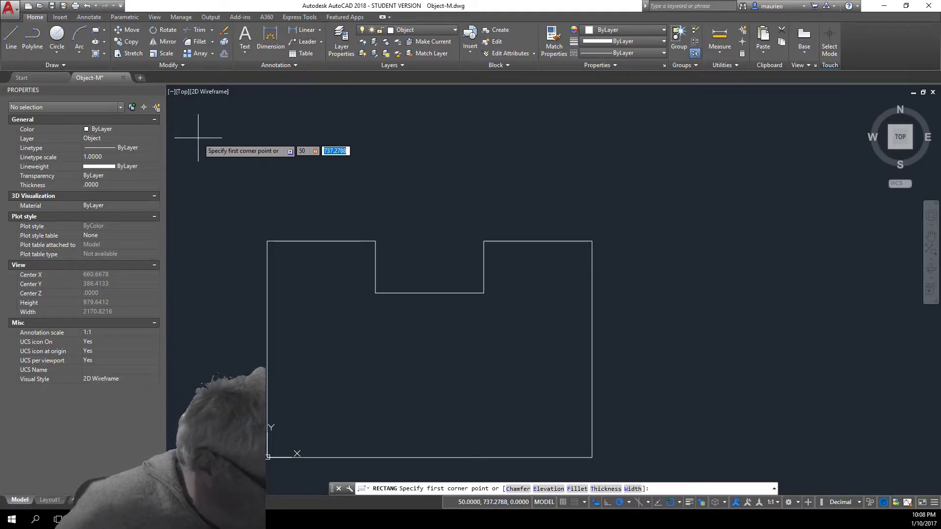
pyautogui.write('50')
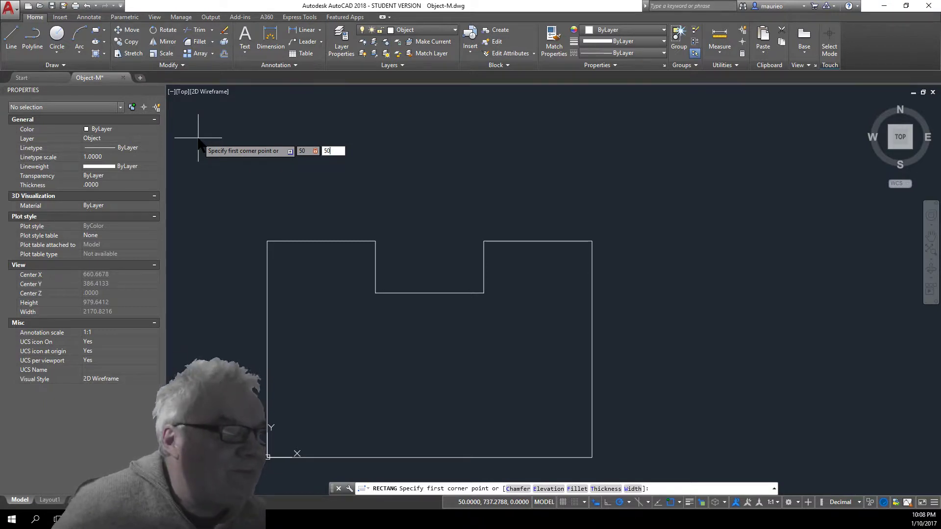
pyautogui.press('Return')
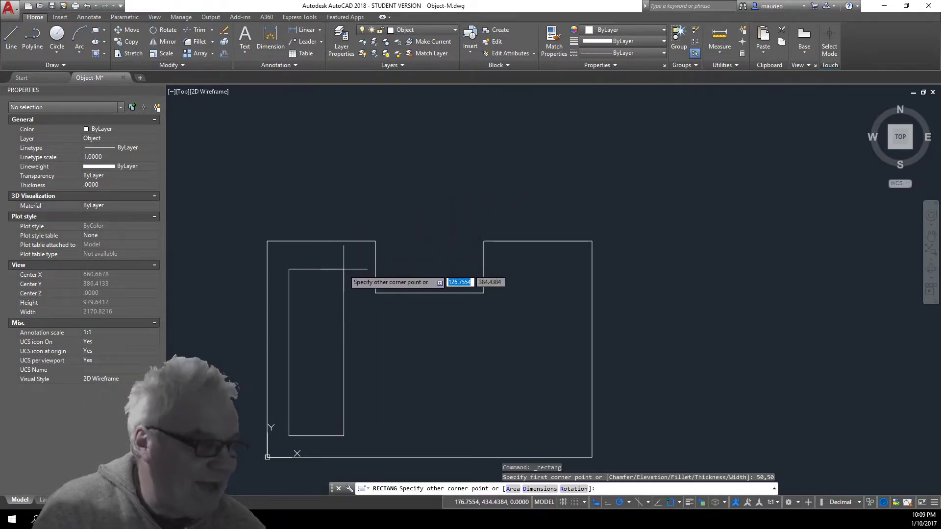
pyautogui.write('15')
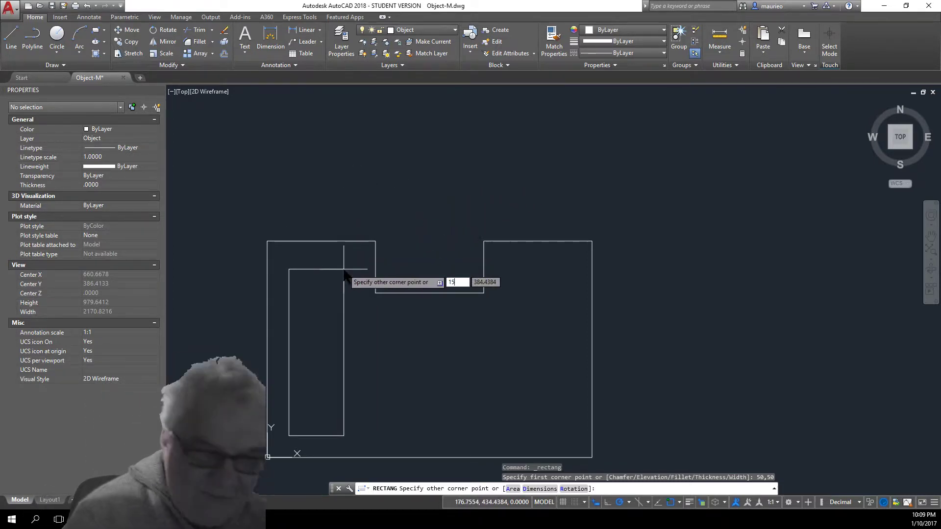
pyautogui.write('0')
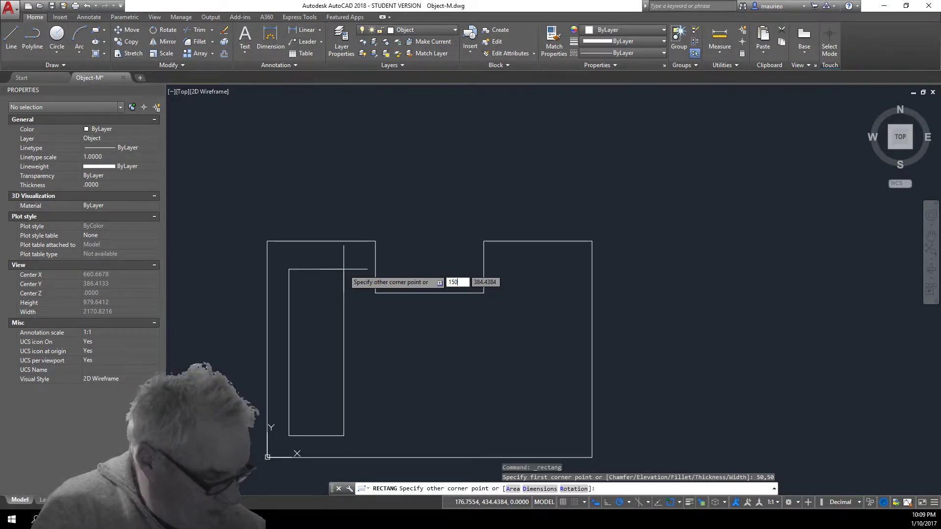
pyautogui.press('Tab')
pyautogui.write('2')
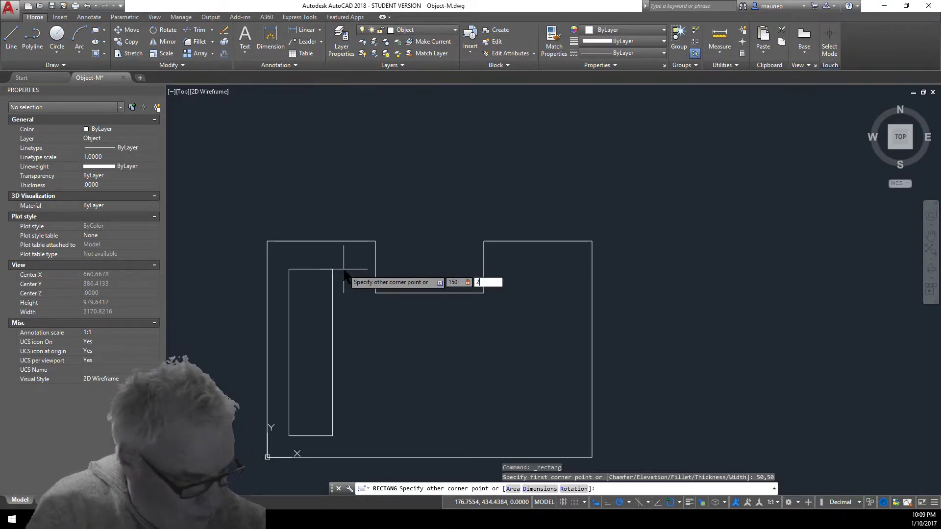
pyautogui.write('80')
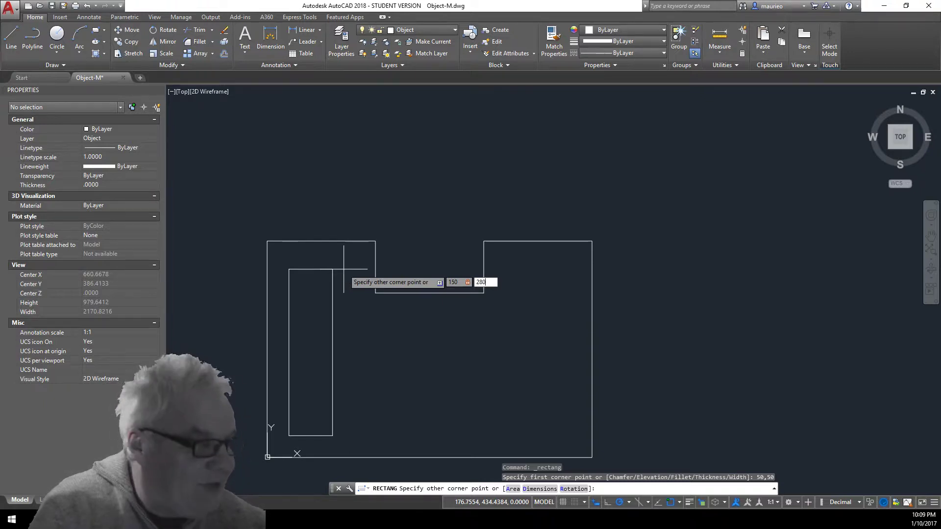
pyautogui.press('Return')
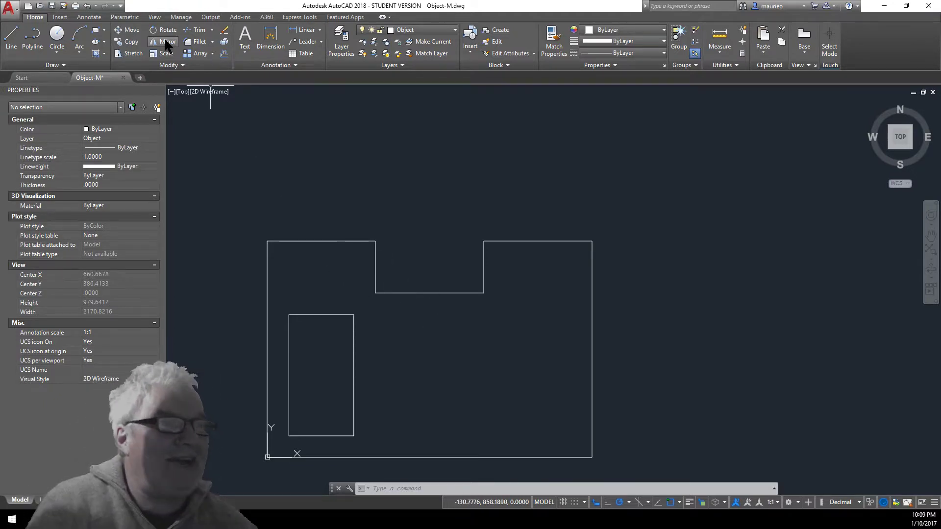
pyautogui.rightClick(509, 189)
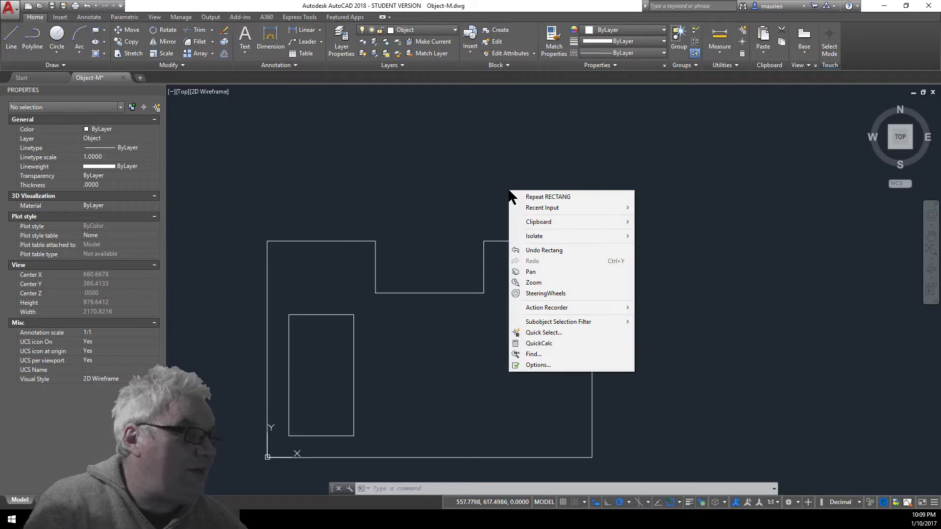
pyautogui.click(553, 196)
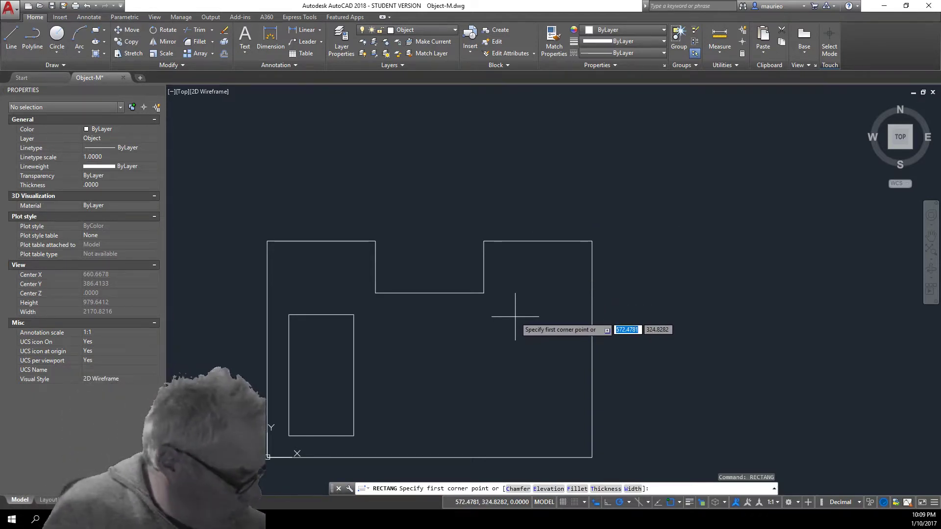
pyautogui.write('150')
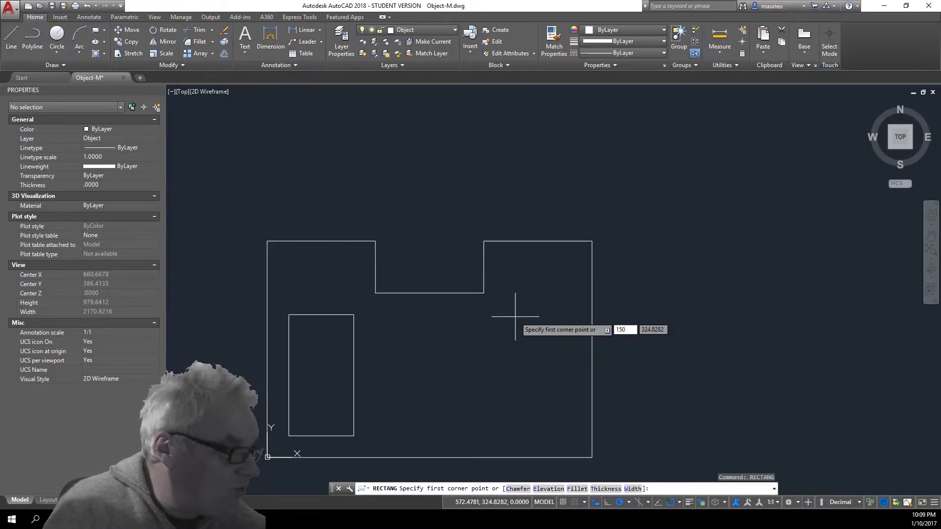
pyautogui.press('Tab')
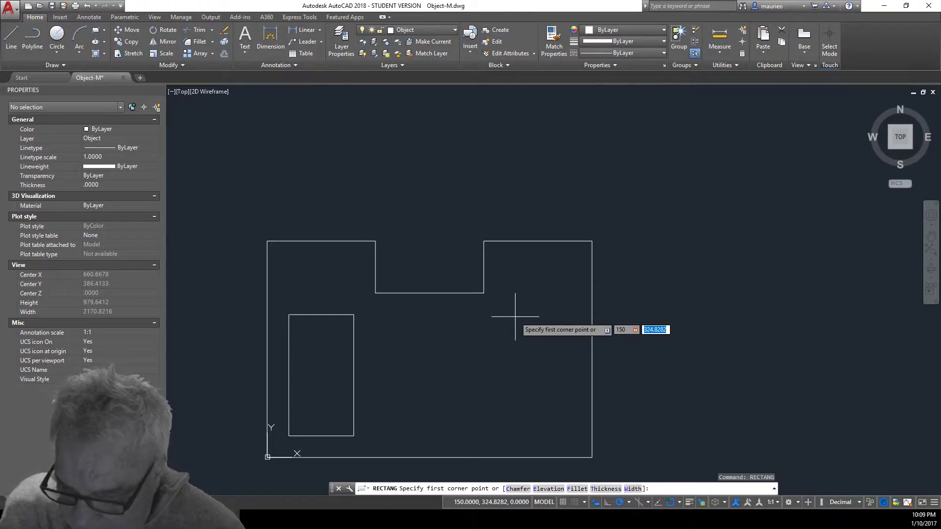
pyautogui.write('2')
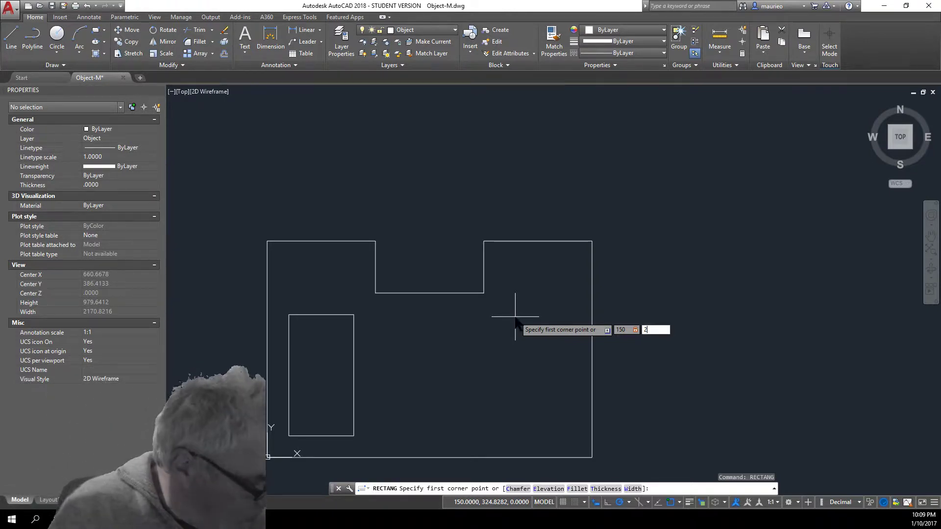
pyautogui.write('80')
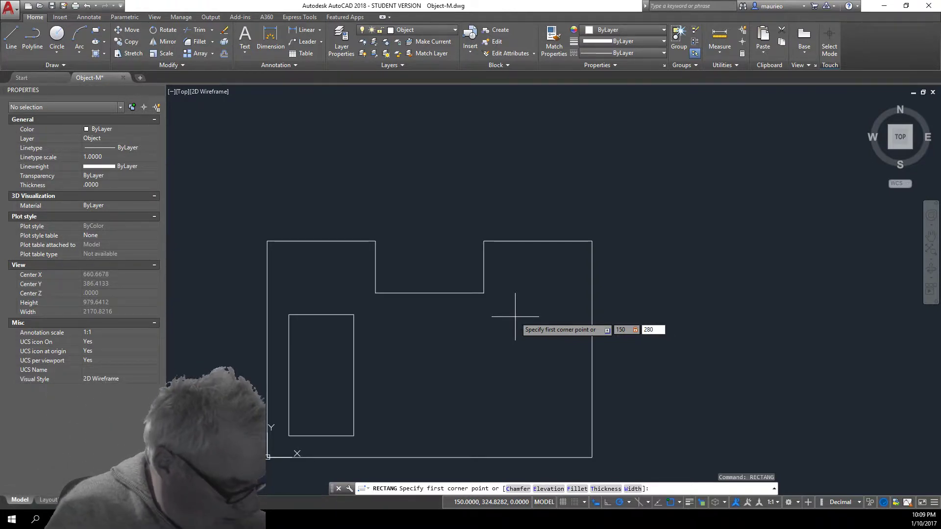
pyautogui.press(',')
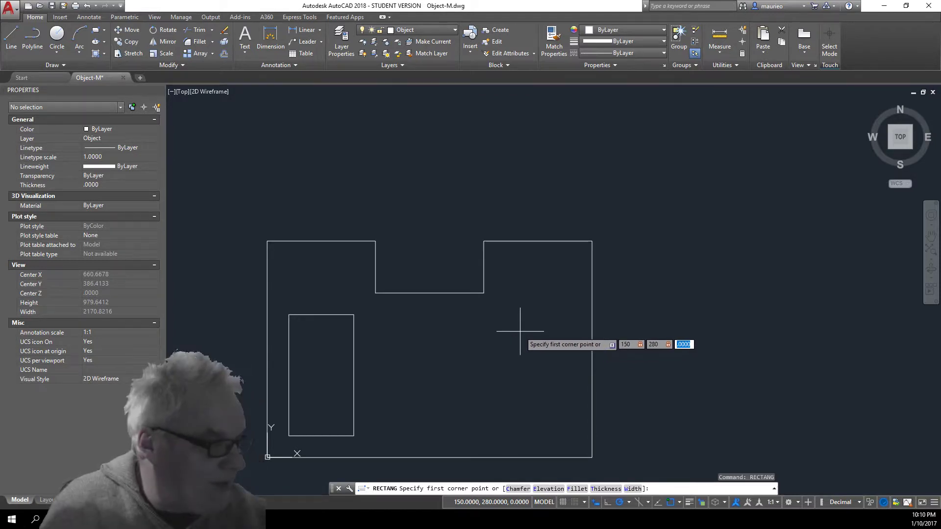
pyautogui.press('Escape')
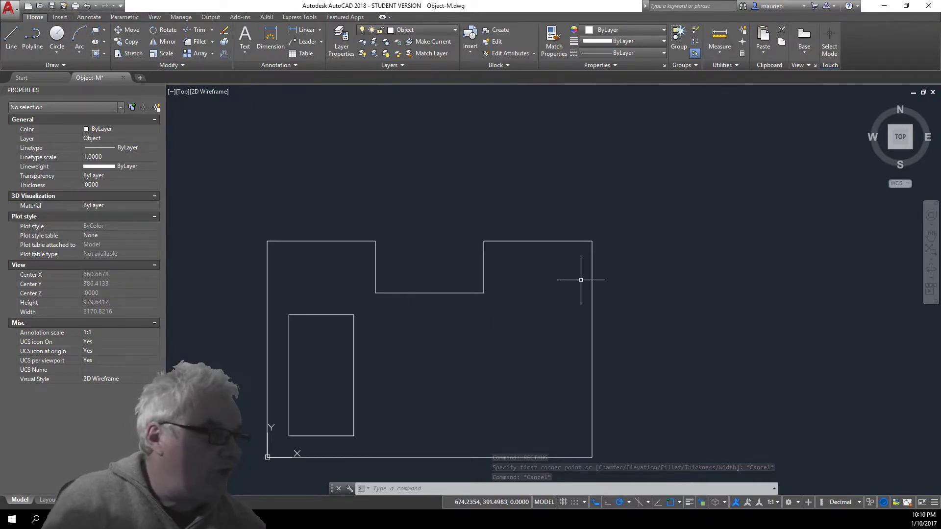
# Repeat the Rectangle command and place its first corner at 450,100
pyautogui.rightClick(644, 237)
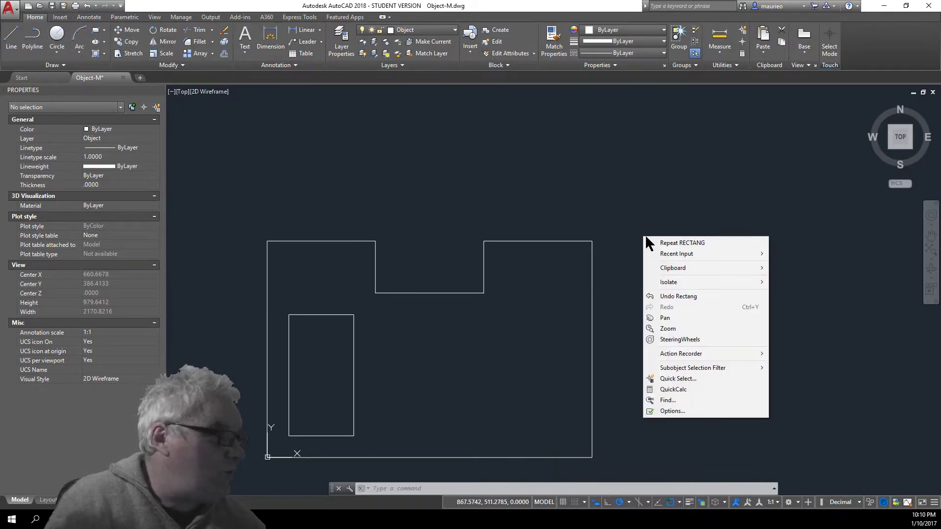
pyautogui.click(677, 243)
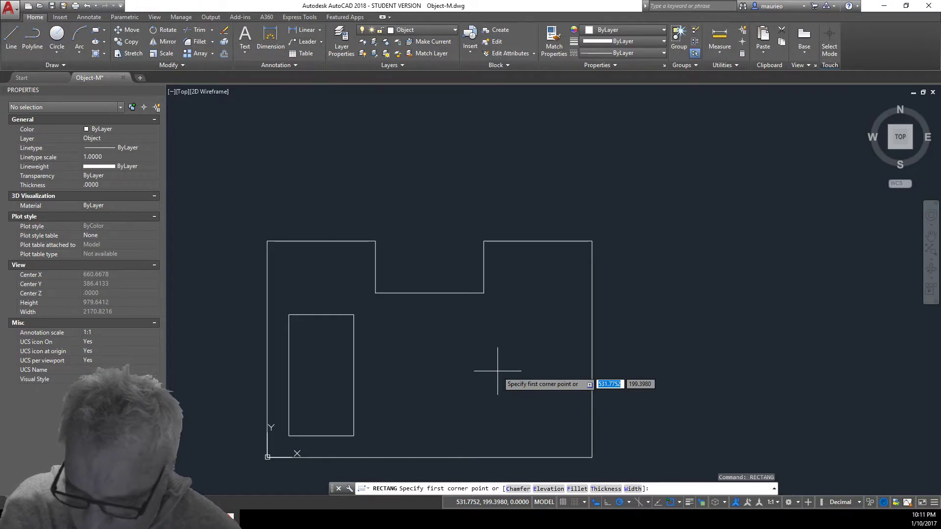
pyautogui.write('45')
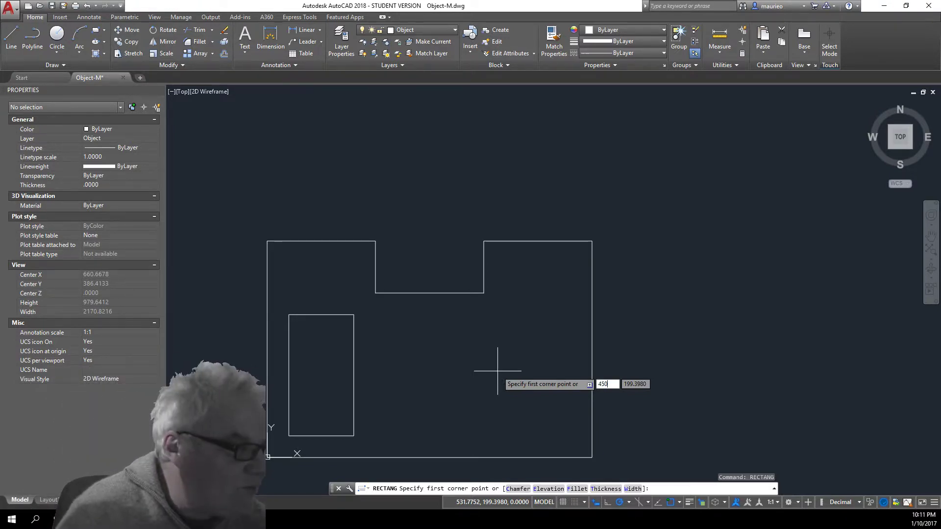
pyautogui.write('0')
pyautogui.press('Tab')
pyautogui.write('10')
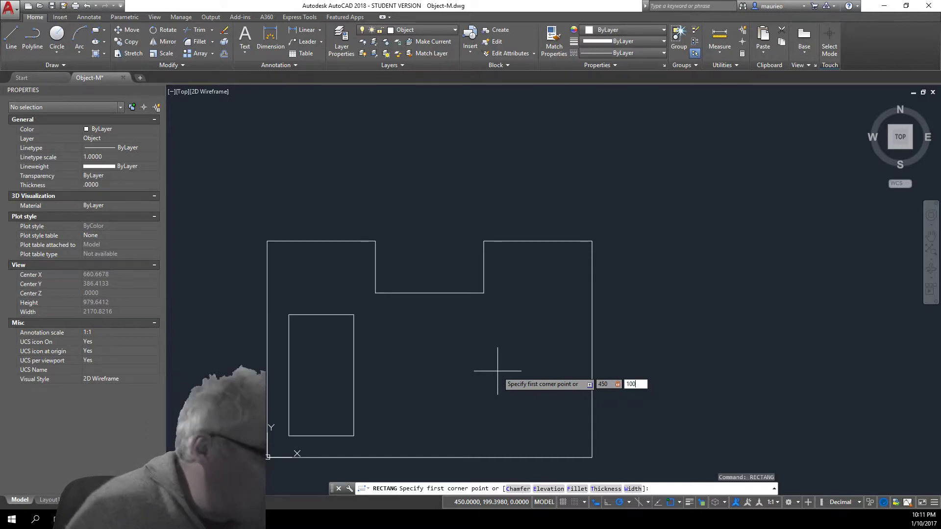
pyautogui.write('0')
pyautogui.press('Return')
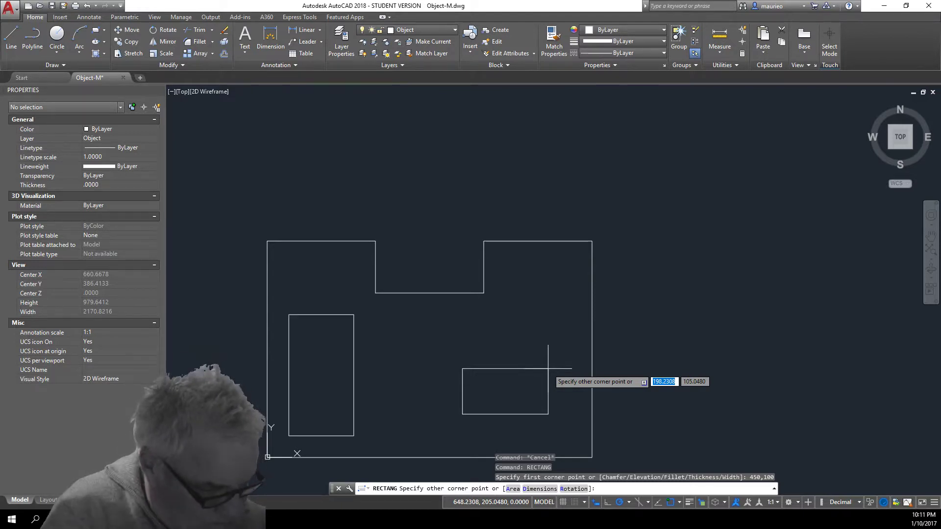
# Size the rectangle by Dimensions with length 200 and width 120
pyautogui.write('d')
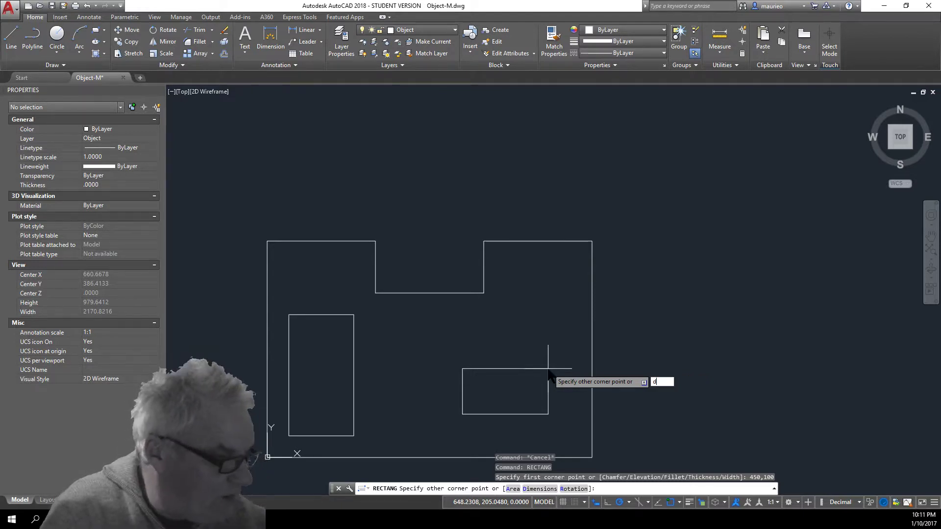
pyautogui.press('Return')
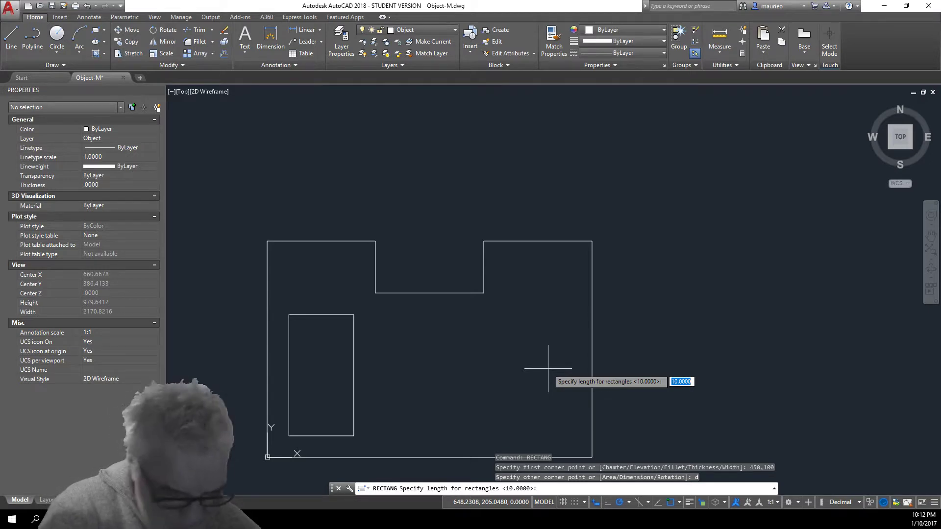
pyautogui.write('200')
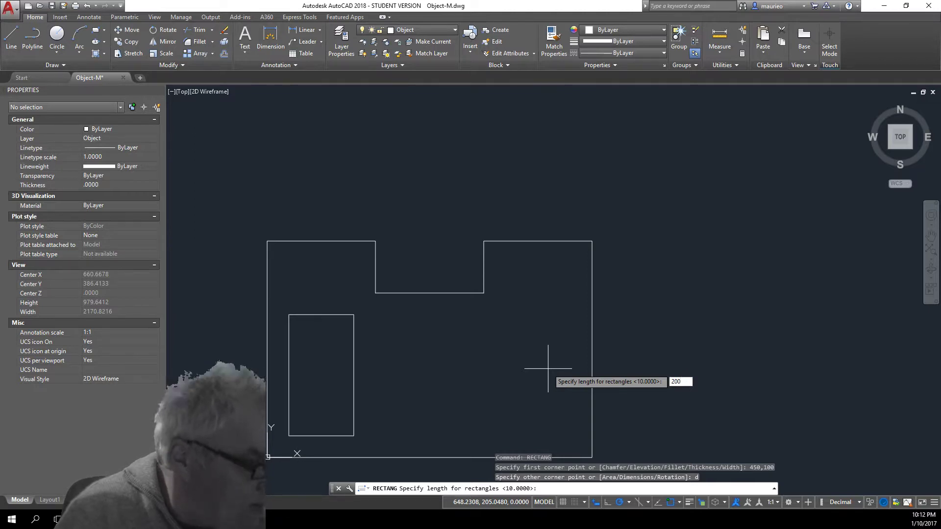
pyautogui.press('Return')
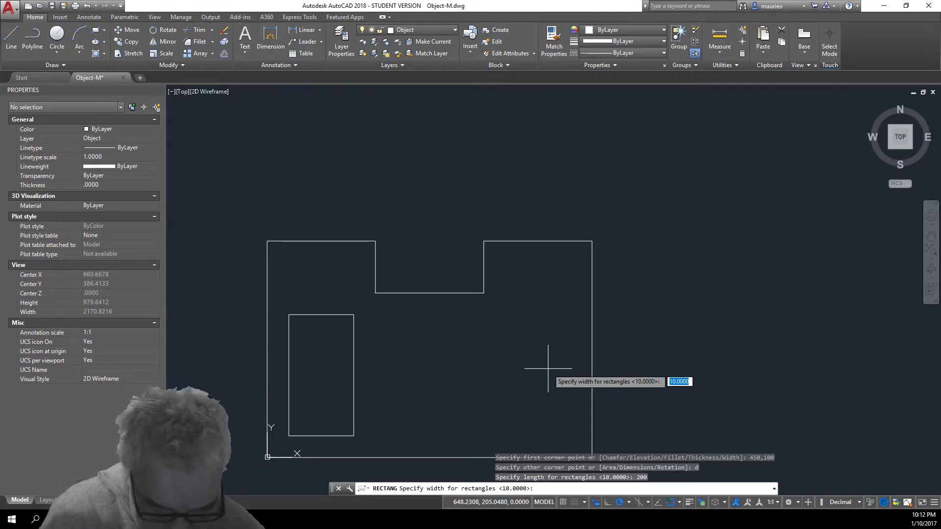
pyautogui.write('120')
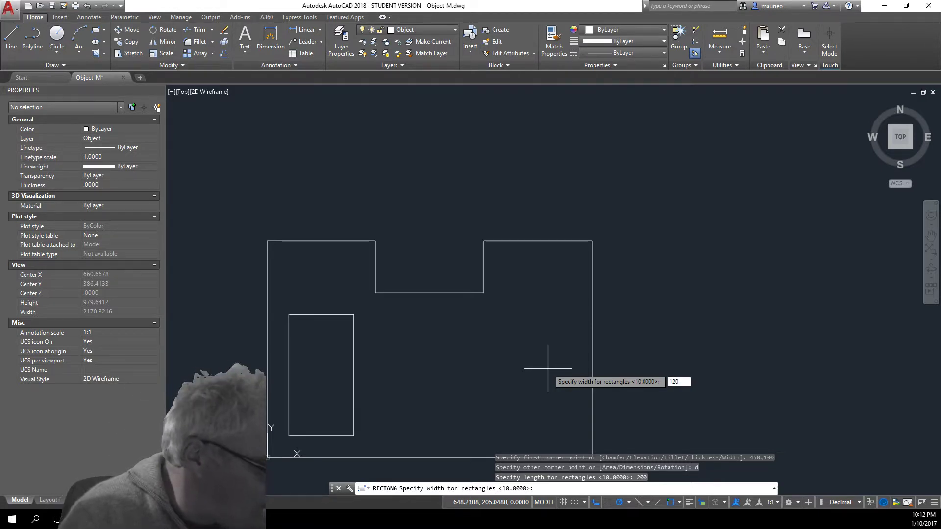
pyautogui.press('Return')
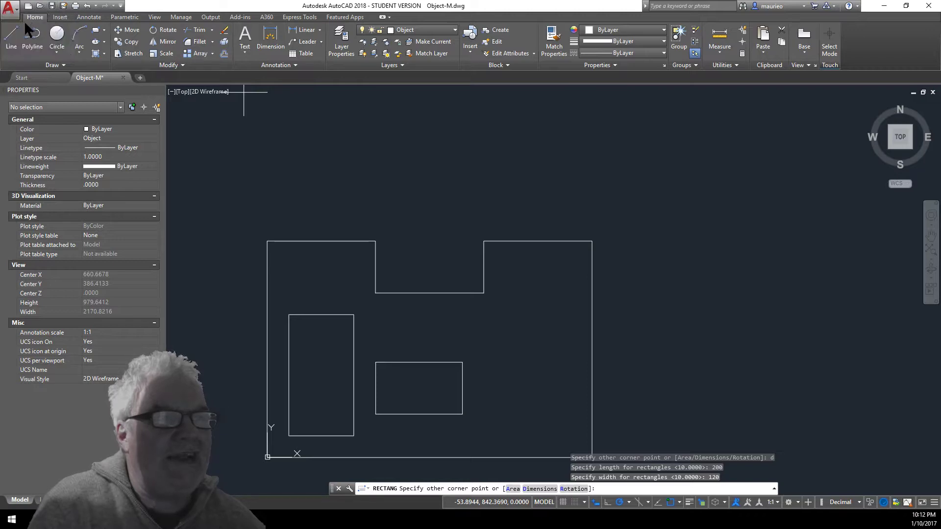
# Save the drawing as Object-M, replacing the existing file
pyautogui.click(15, 8)
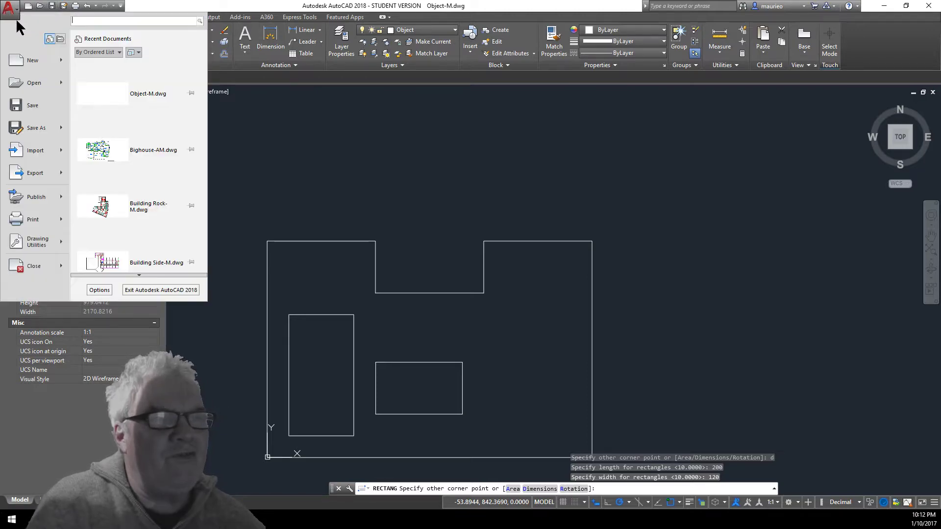
pyautogui.click(38, 126)
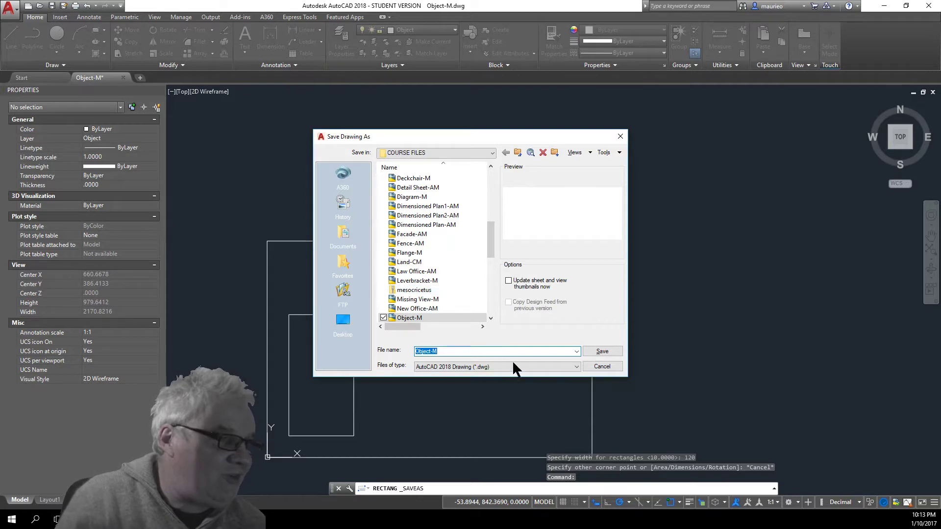
pyautogui.click(610, 352)
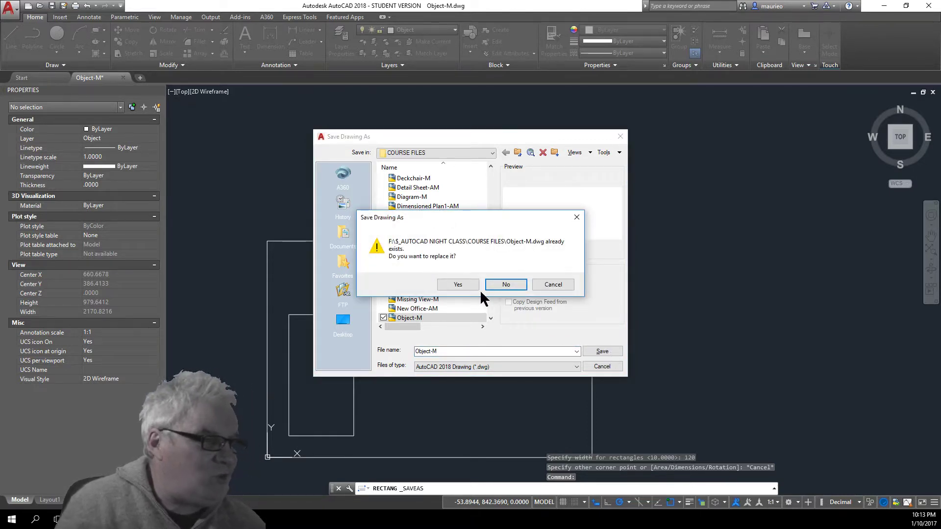
pyautogui.click(459, 286)
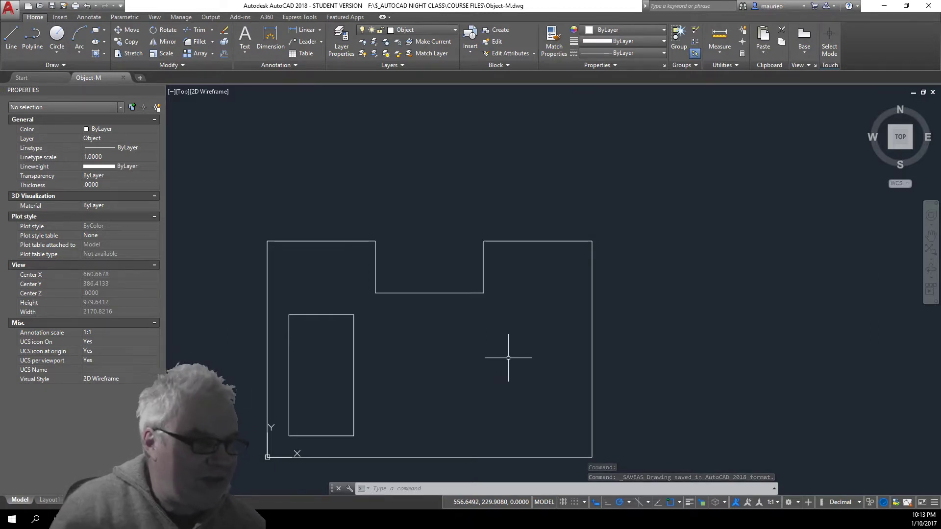
# Start another rectangle from recent commands with its first corner at 450,100
pyautogui.scroll(-4, 508, 357)
pyautogui.scroll(2, 505, 357)
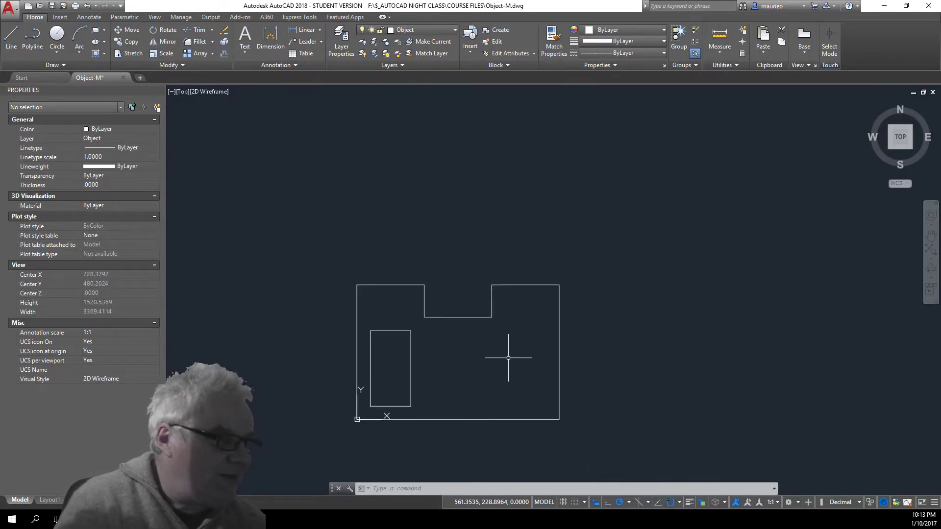
pyautogui.rightClick(360, 188)
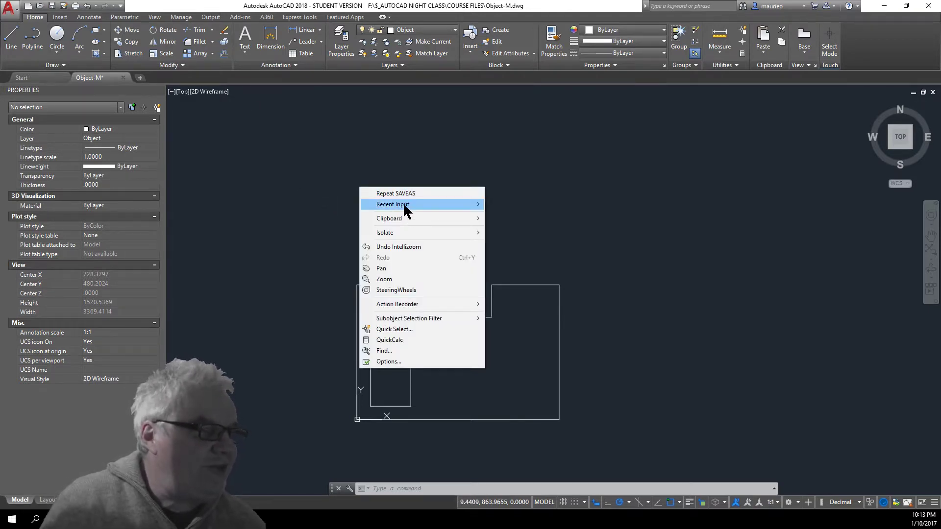
pyautogui.moveTo(404, 206)
pyautogui.click(323, 214)
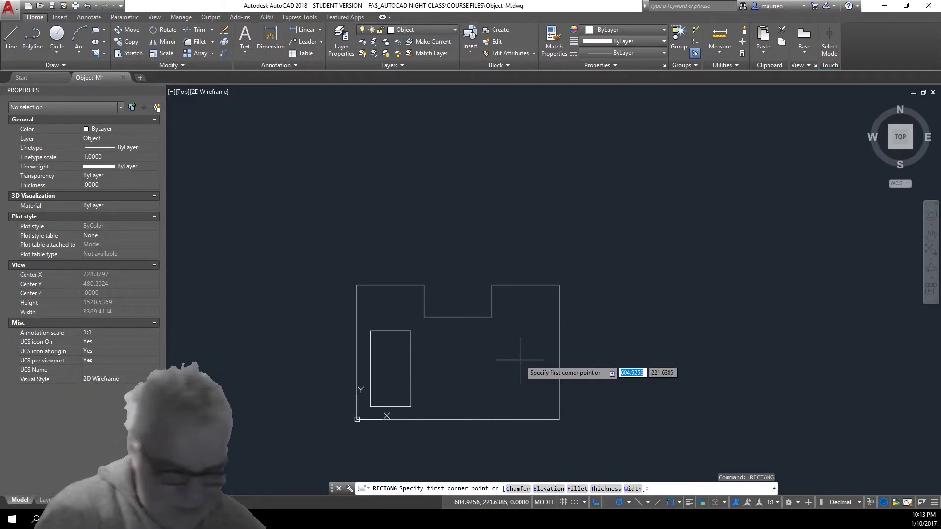
pyautogui.write('45')
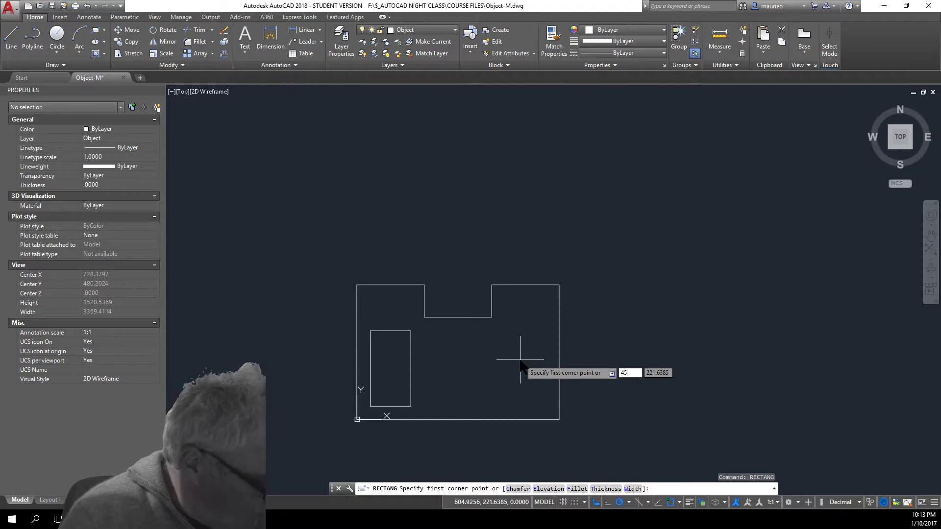
pyautogui.write('0')
pyautogui.press('Tab')
pyautogui.write('100')
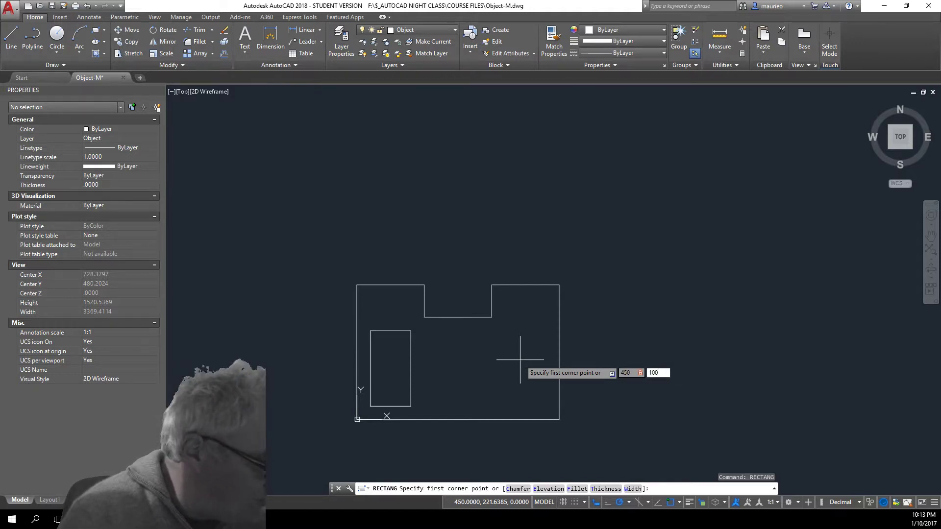
pyautogui.press('Return')
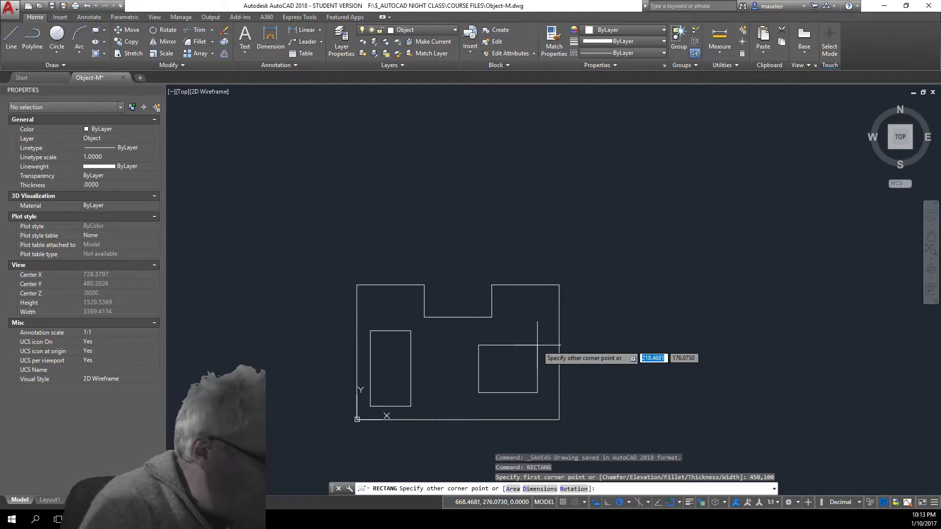
# Enter 120 by 200 for the opposite corner to complete the rectangle
pyautogui.write('120')
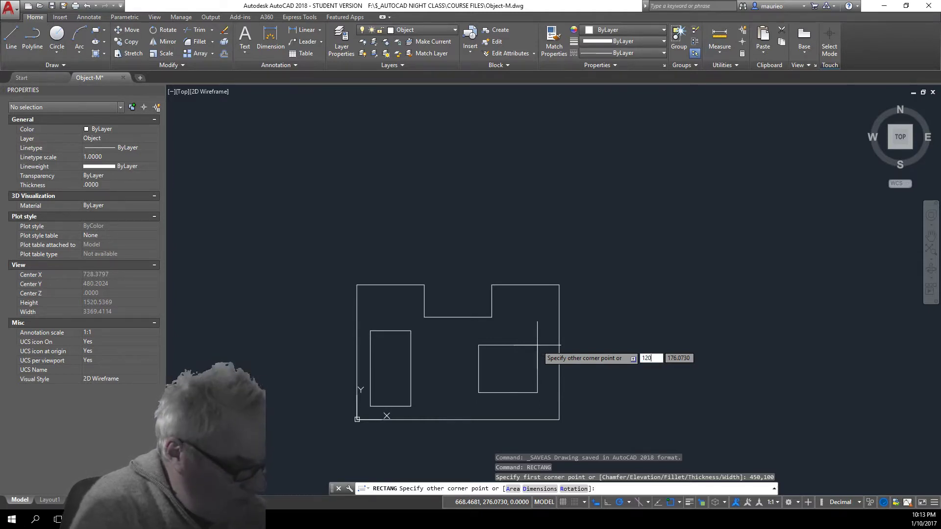
pyautogui.press('Tab')
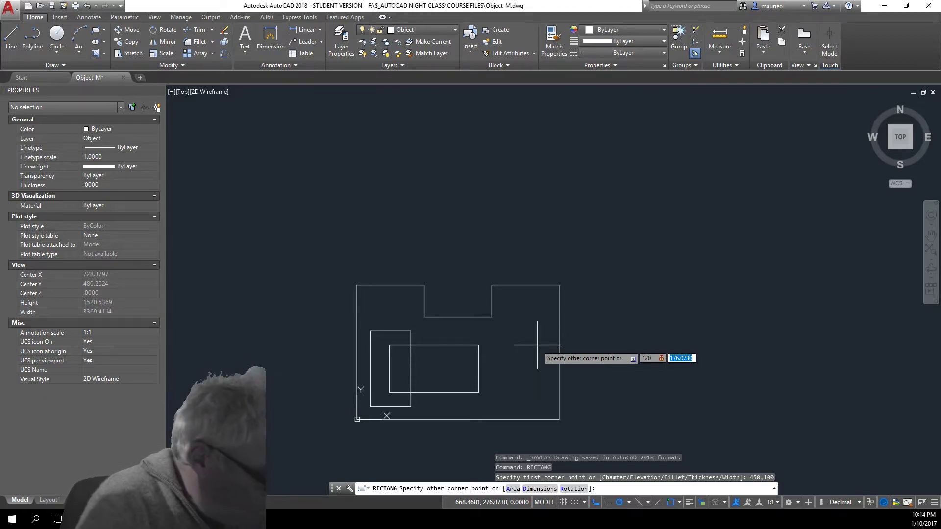
pyautogui.write('200')
pyautogui.press('Return')
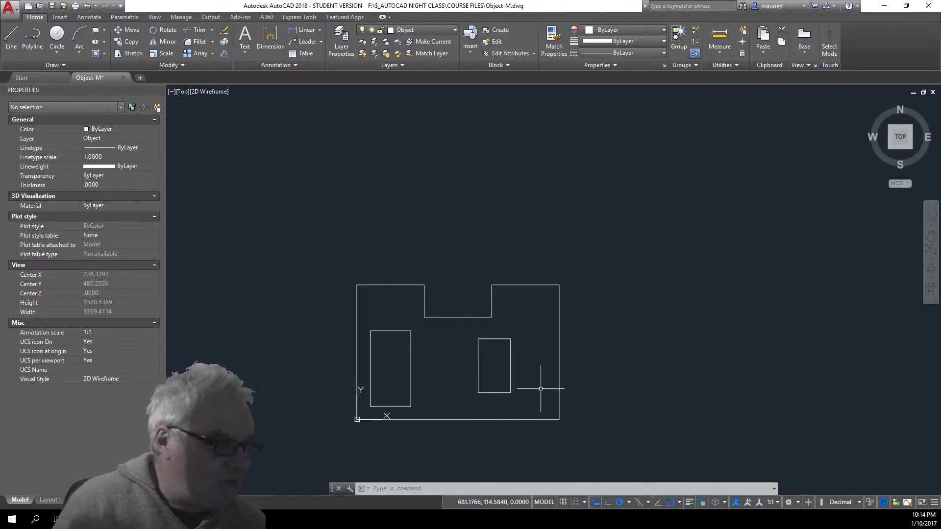
# Undo the 120 by 200 rectangle and restart RECTANG from Recent Input
pyautogui.hotkey('ctrl', 'z')
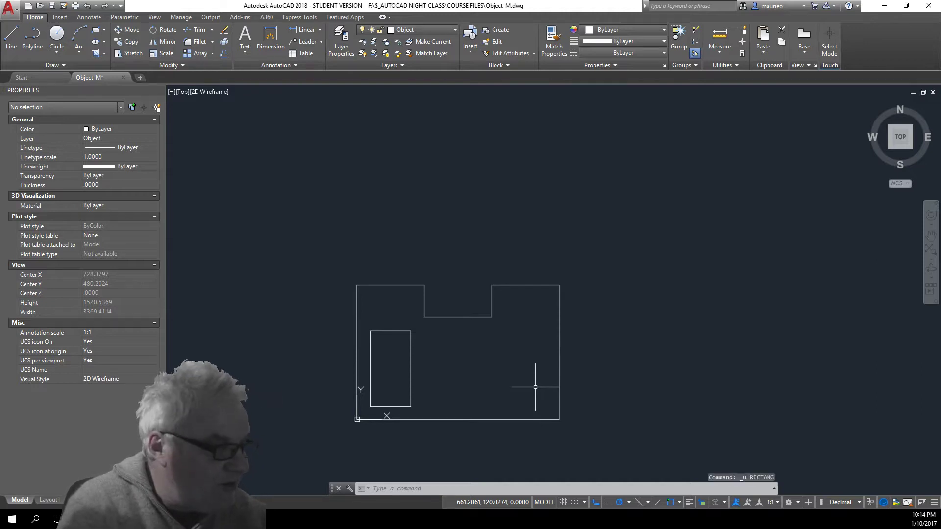
pyautogui.rightClick(601, 234)
pyautogui.moveTo(637, 278)
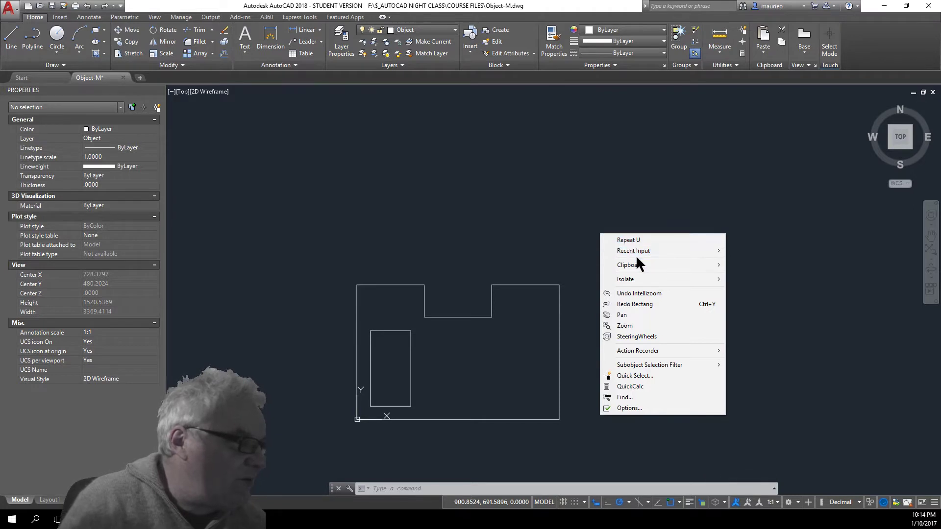
pyautogui.moveTo(633, 250)
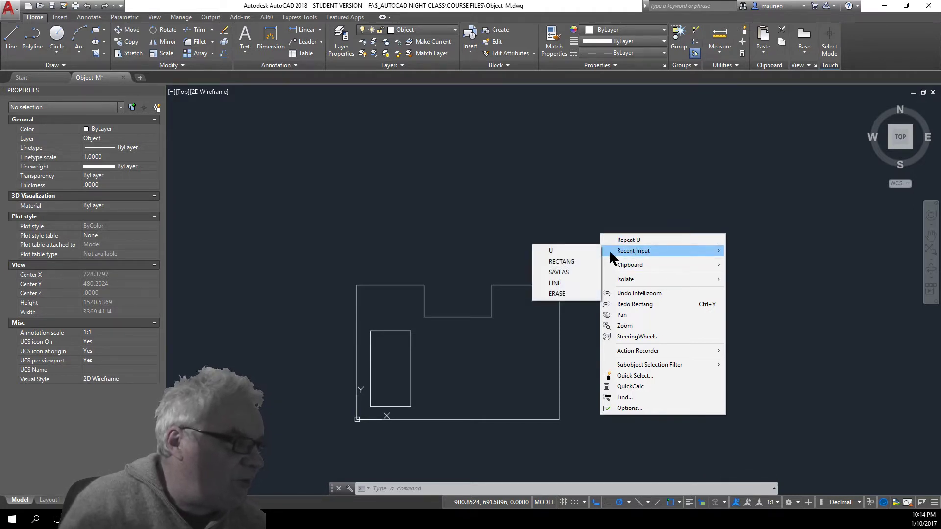
pyautogui.click(563, 262)
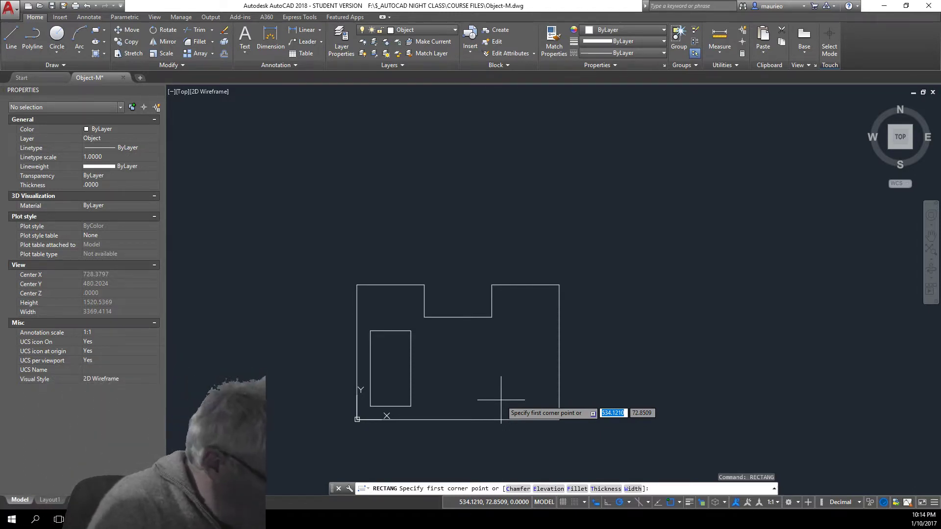
# Place the new rectangle's first corner at 450,100
pyautogui.write('450')
pyautogui.press('Tab')
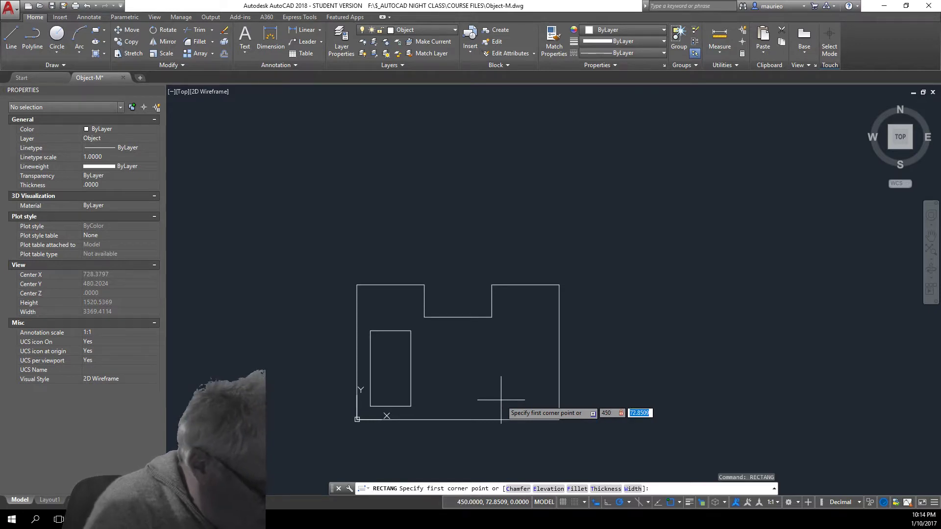
pyautogui.write('100')
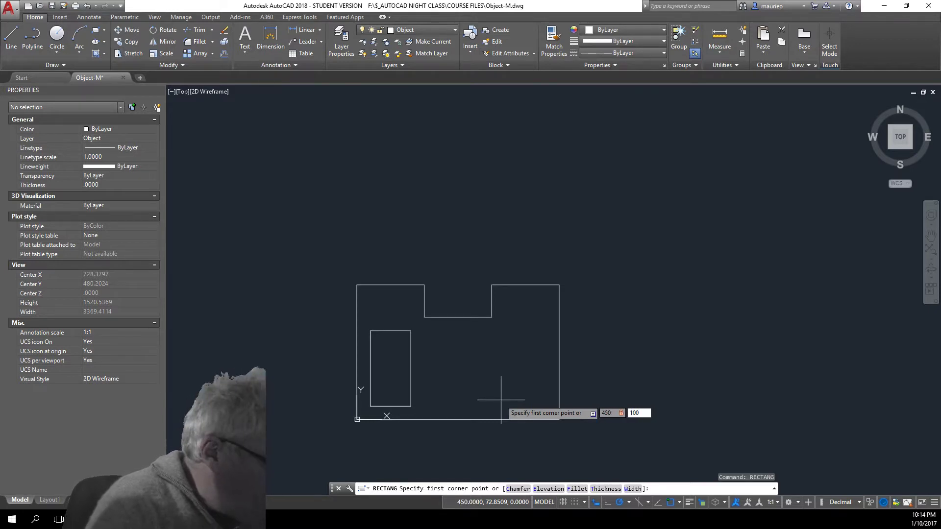
pyautogui.press('Return')
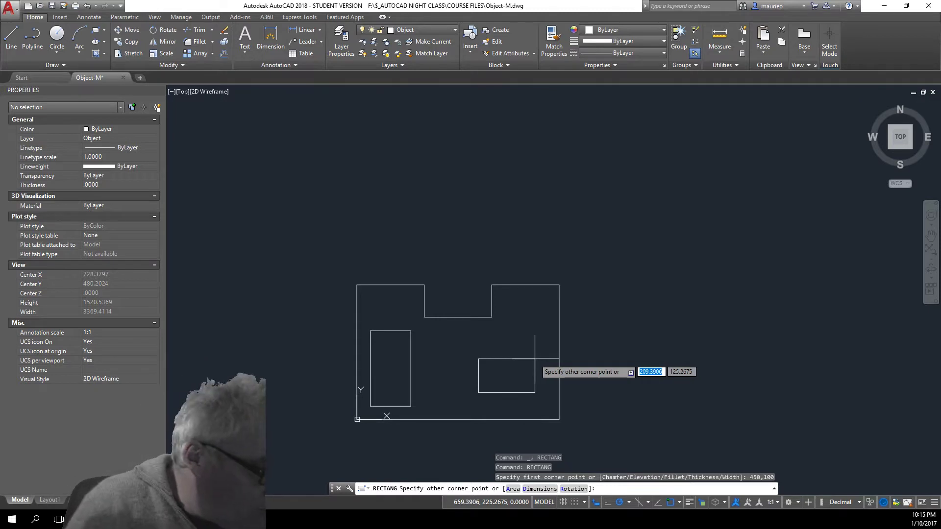
# Size it by Dimensions to 200 by 120, place it, and select it to verify
pyautogui.write('d')
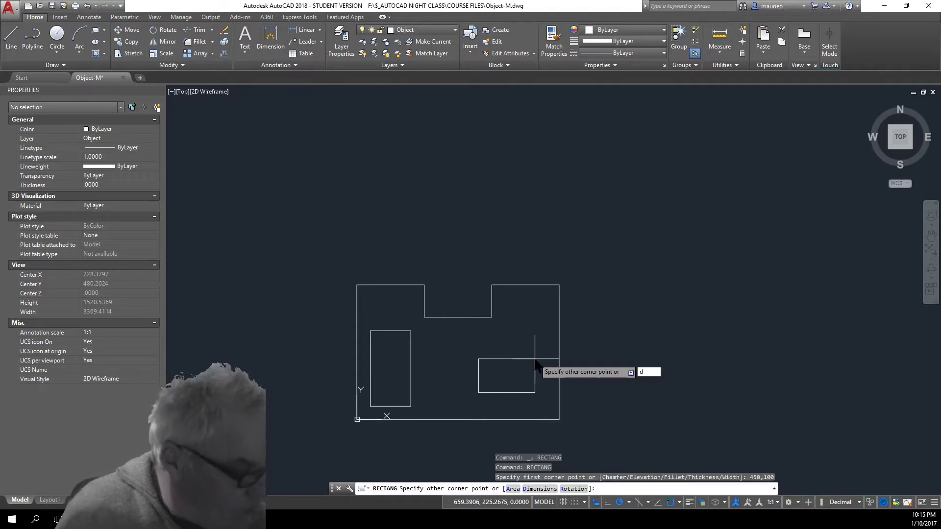
pyautogui.press('Return')
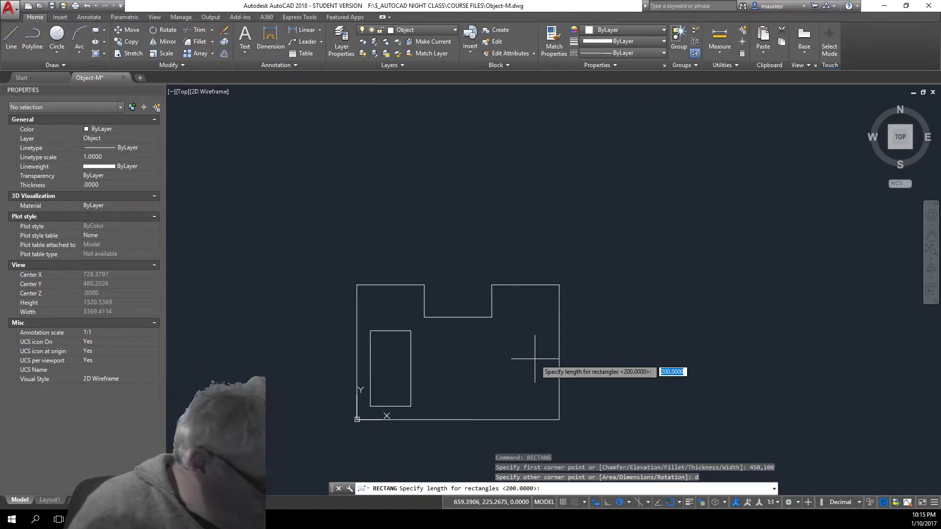
pyautogui.write('200')
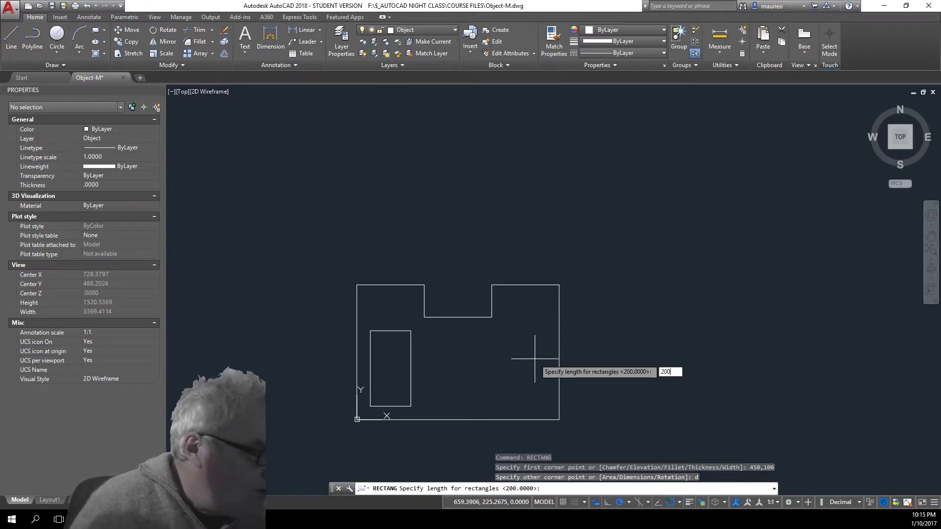
pyautogui.press('Return')
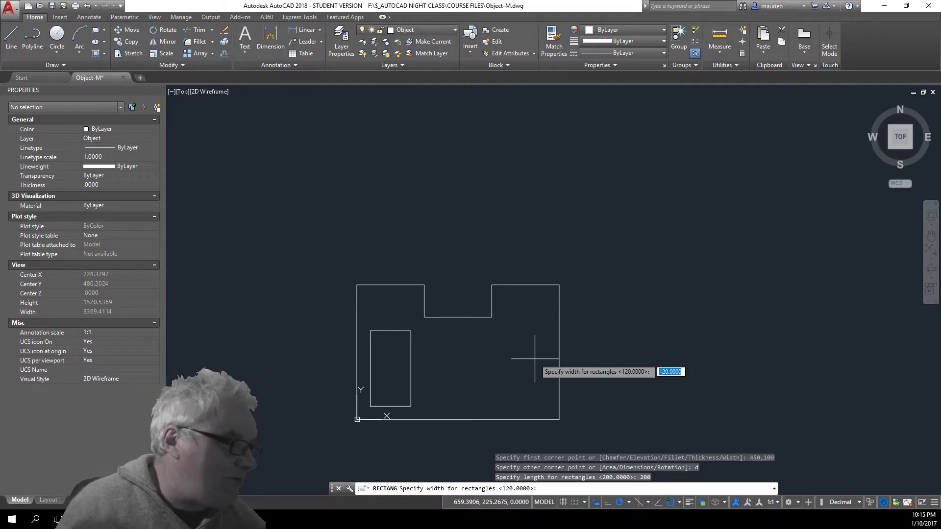
pyautogui.press('Return')
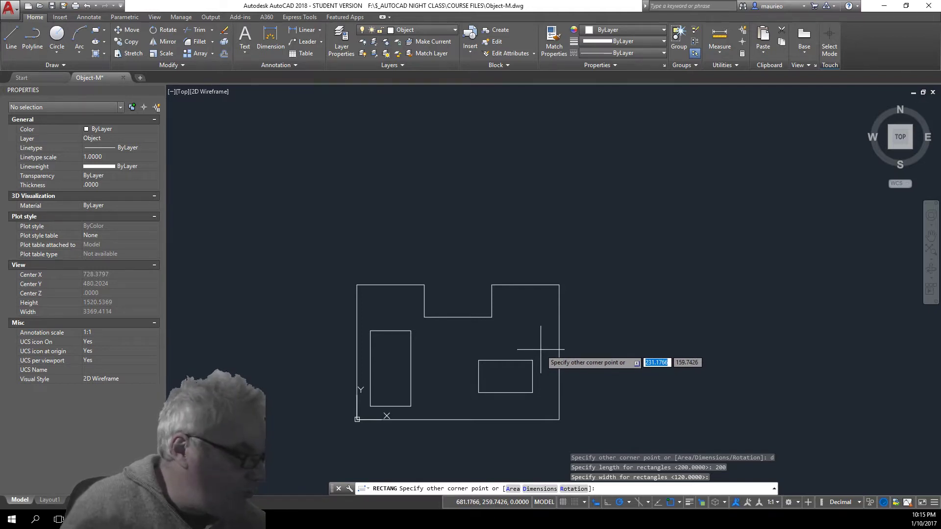
pyautogui.press('Return')
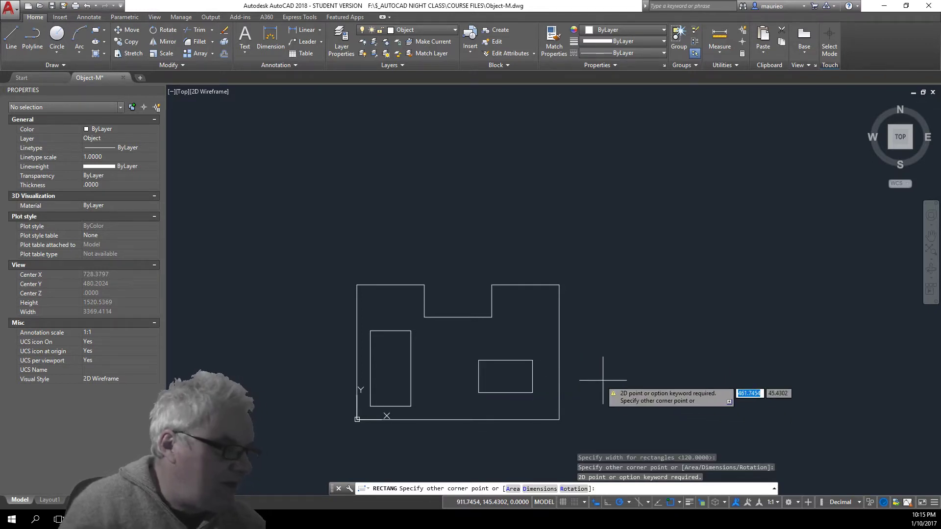
pyautogui.click(545, 346)
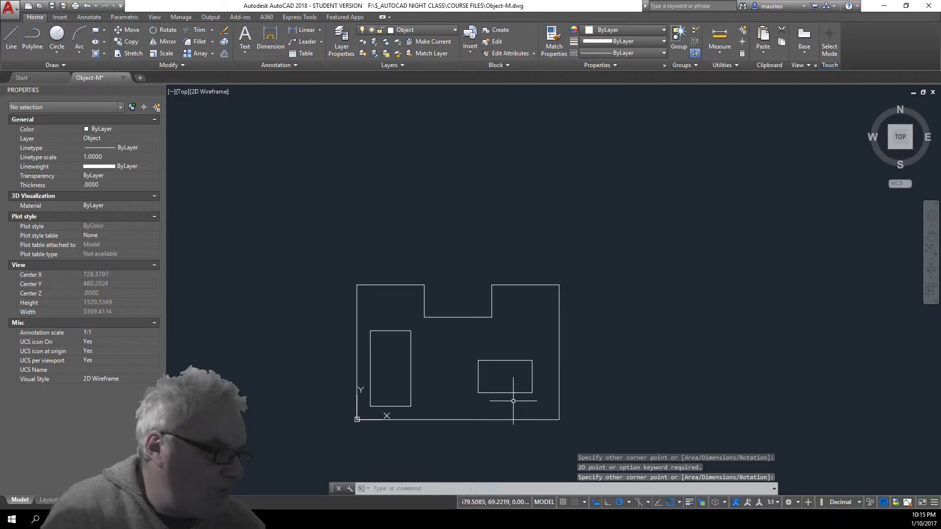
pyautogui.click(532, 376)
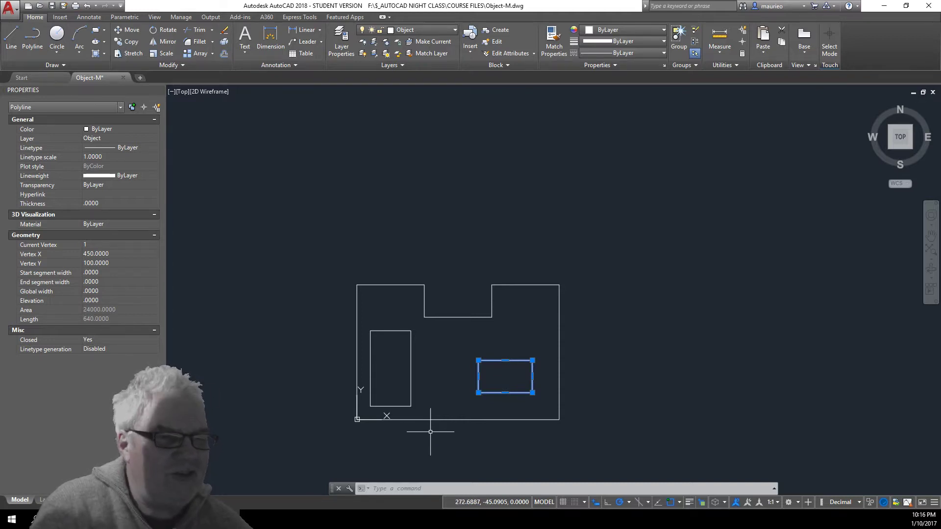
pyautogui.press('Escape')
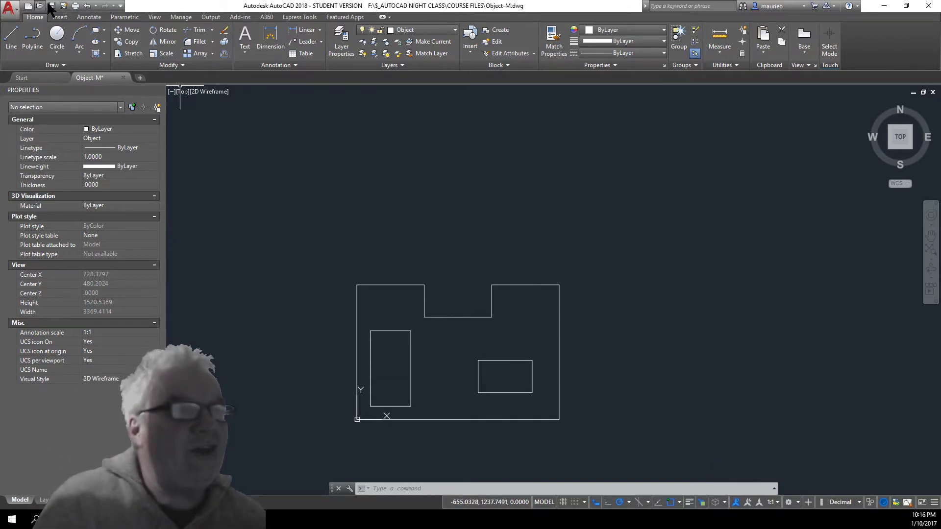
# Save As Object-M.dwg in the course files folder, confirming the replacement
pyautogui.click(17, 9)
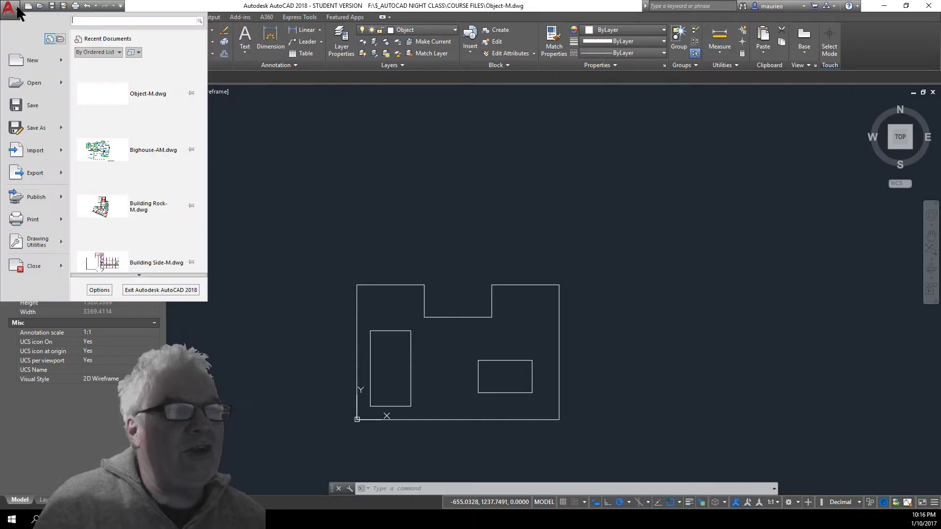
pyautogui.click(41, 133)
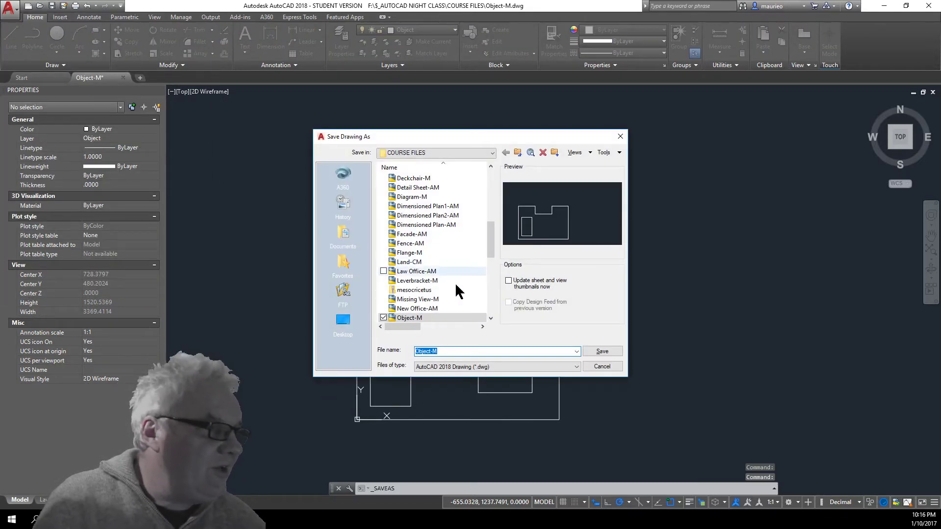
pyautogui.click(602, 352)
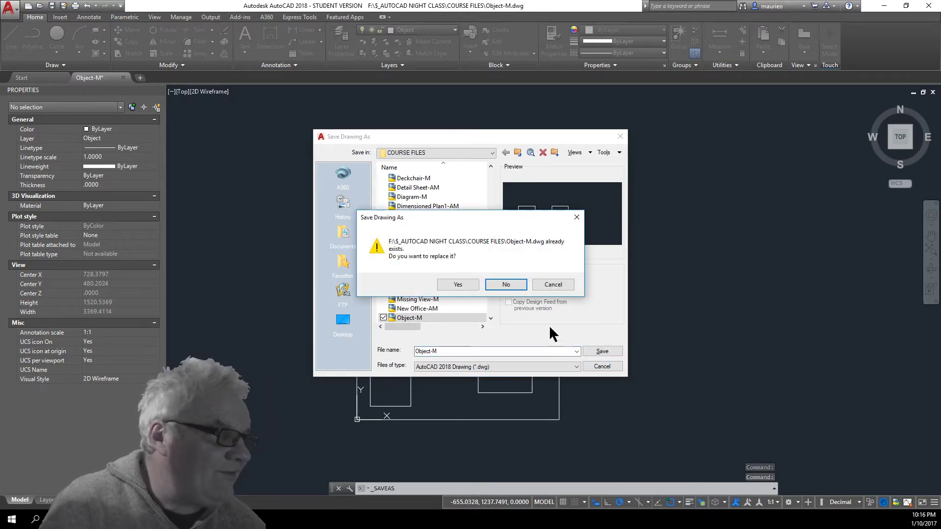
pyautogui.click(455, 285)
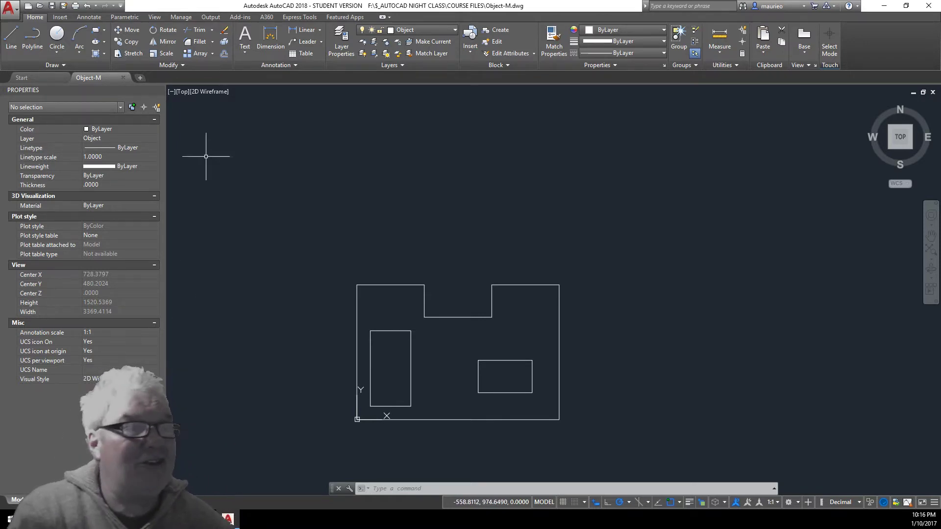
# Draw a Center, Diameter circle centred at 625,405 with diameter 100
pyautogui.click(57, 50)
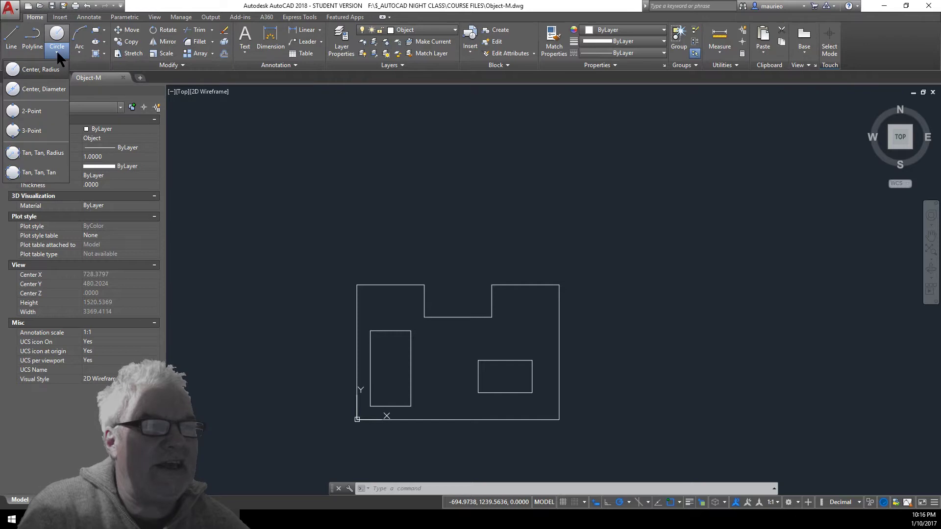
pyautogui.click(49, 89)
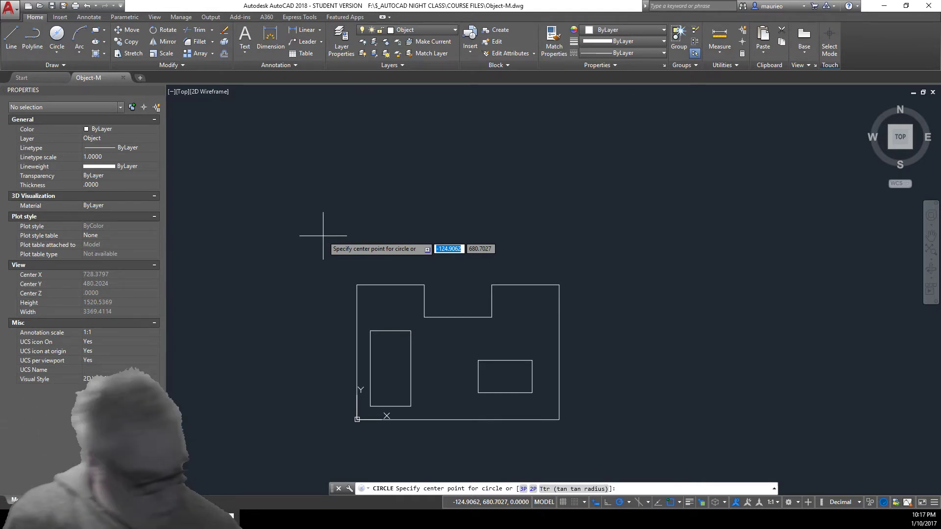
pyautogui.write('62')
pyautogui.write('5')
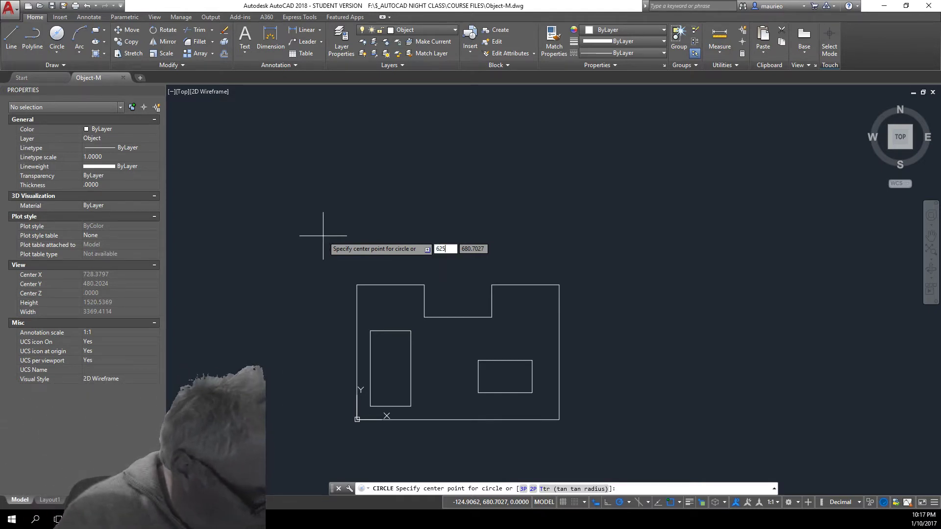
pyautogui.press('Tab')
pyautogui.write('405')
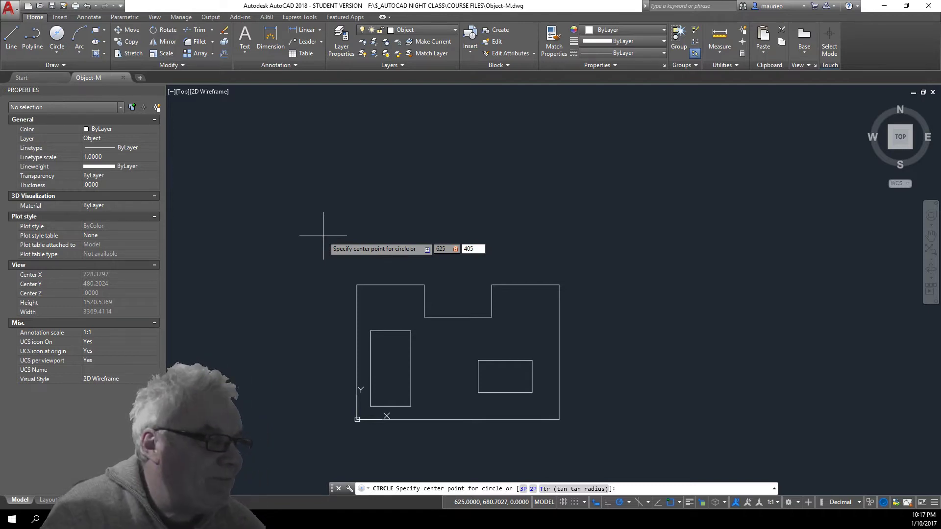
pyautogui.press('Return')
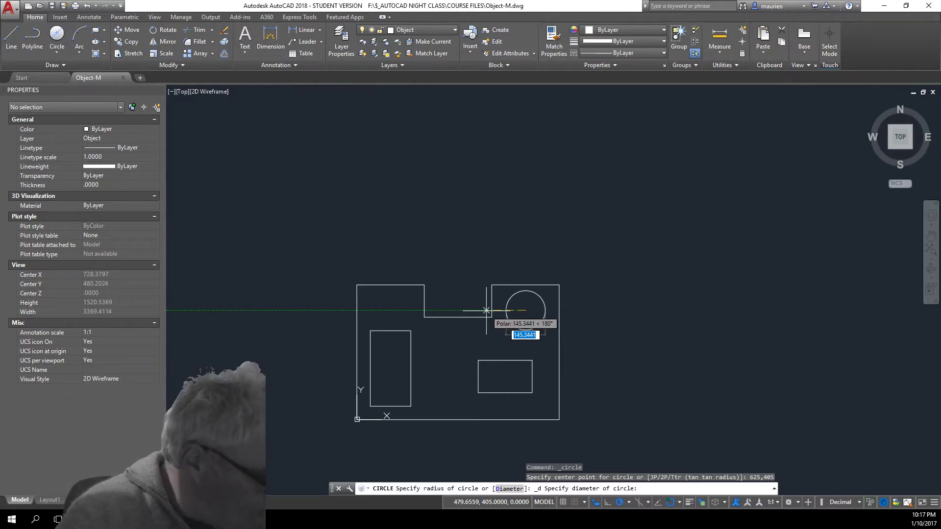
pyautogui.write('100')
pyautogui.press('Return')
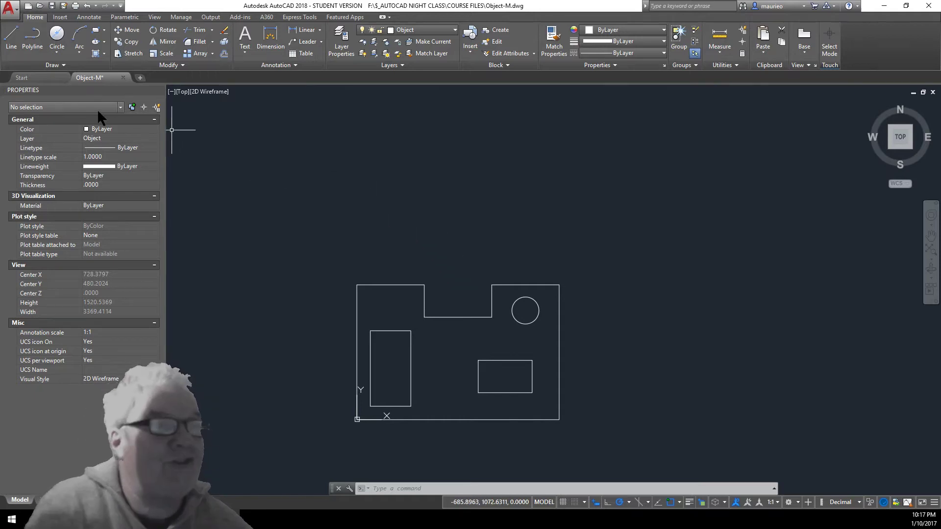
pyautogui.click(56, 50)
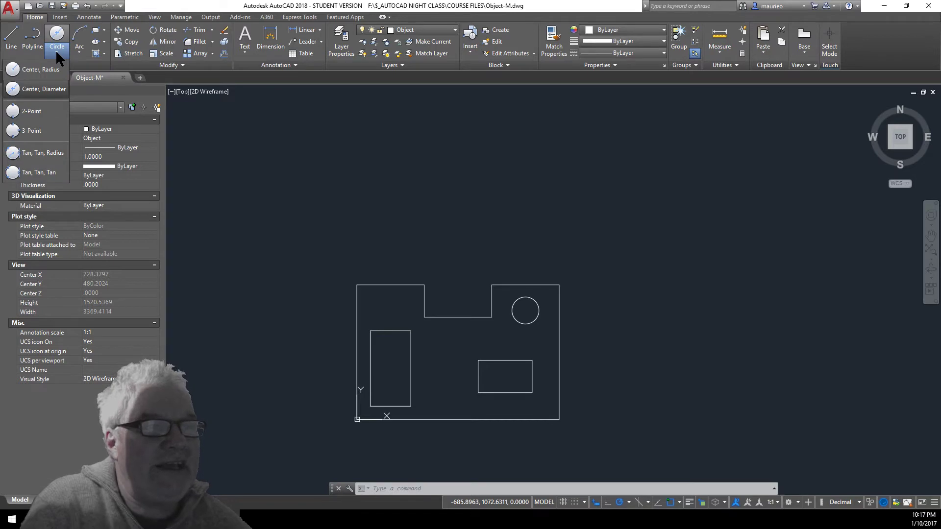
pyautogui.click(54, 152)
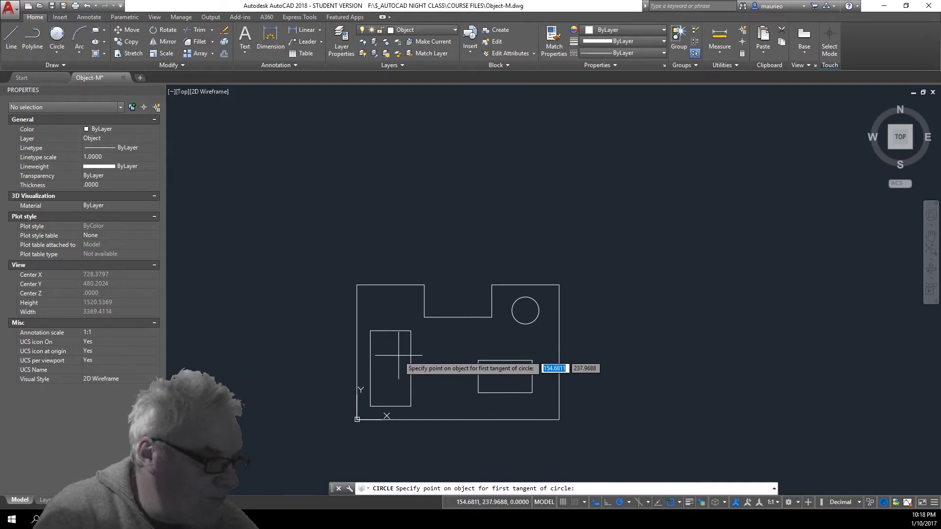
pyautogui.click(390, 330)
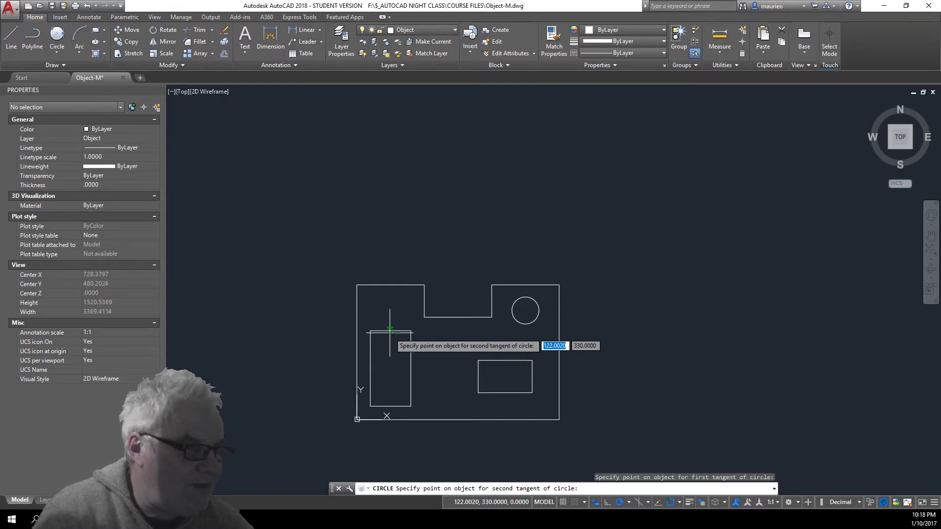
pyautogui.click(369, 354)
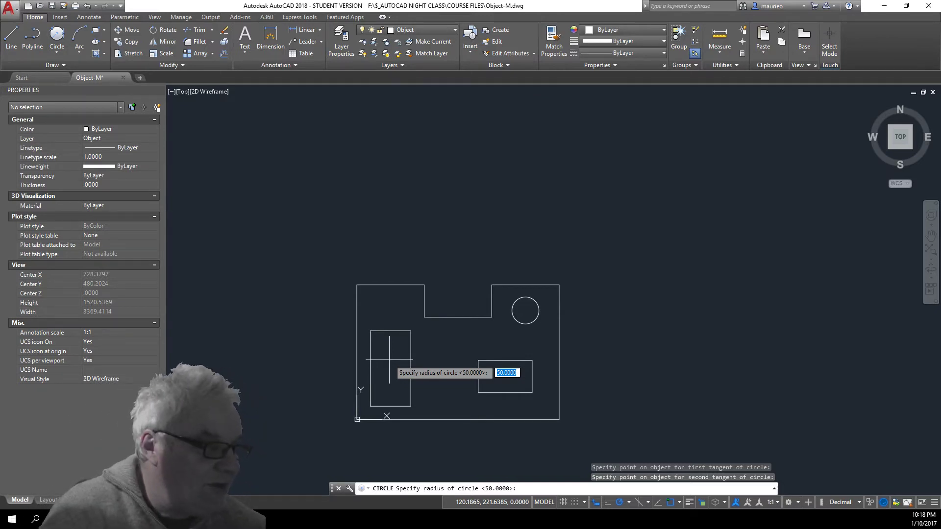
pyautogui.press('Return')
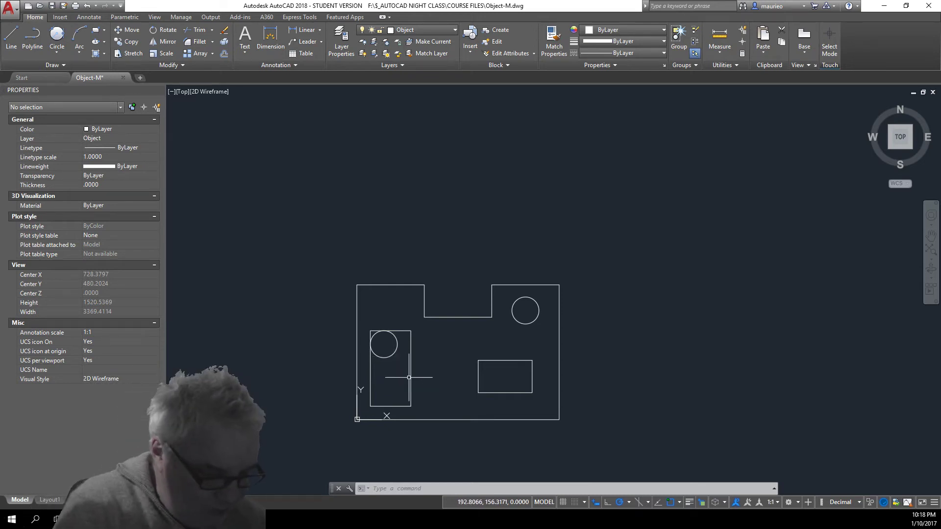
pyautogui.hotkey('ctrl', 'z')
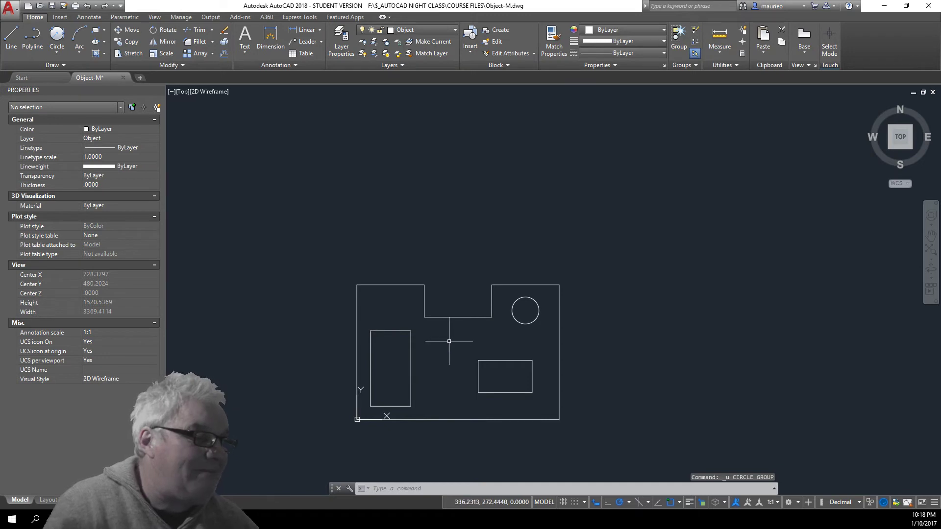
# Repeat Tan, Tan, Radius for a radius-50 circle touching the lower rectangle's top and left edges
pyautogui.rightClick(367, 218)
pyautogui.moveTo(392, 241)
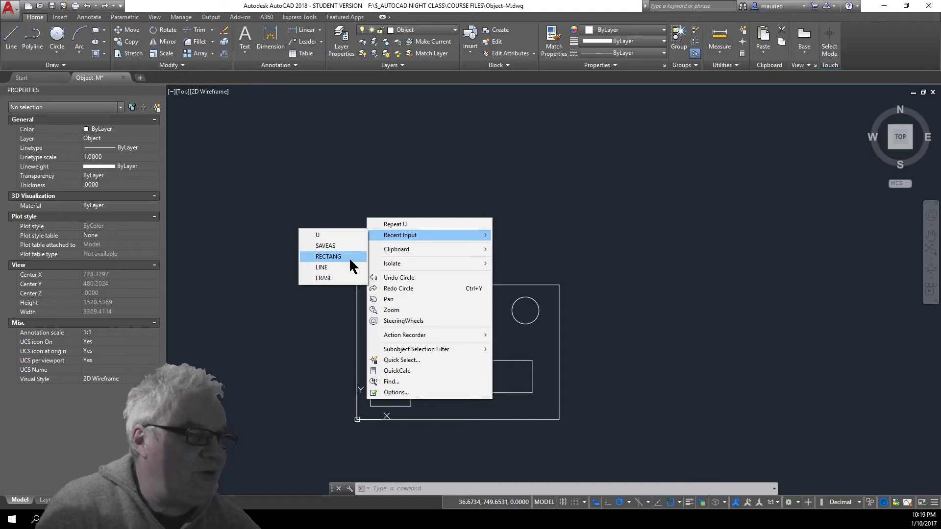
pyautogui.click(57, 30)
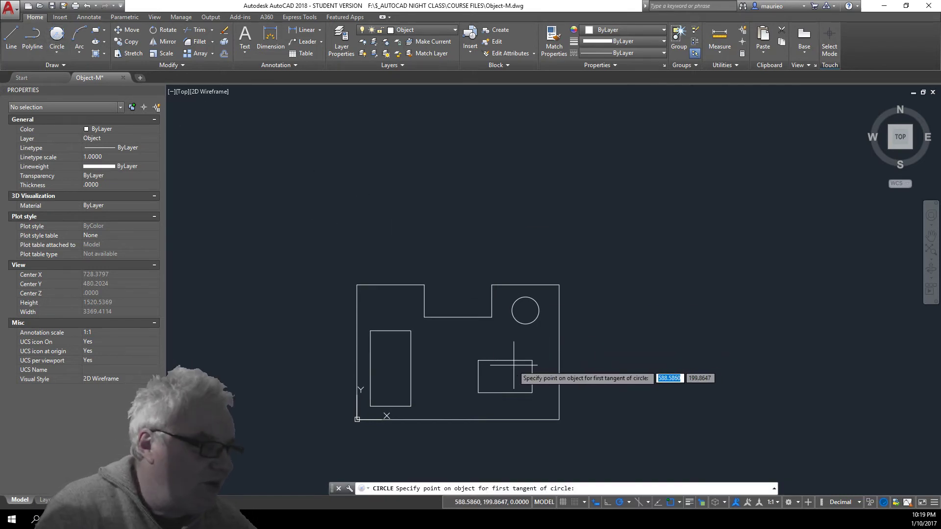
pyautogui.click(498, 361)
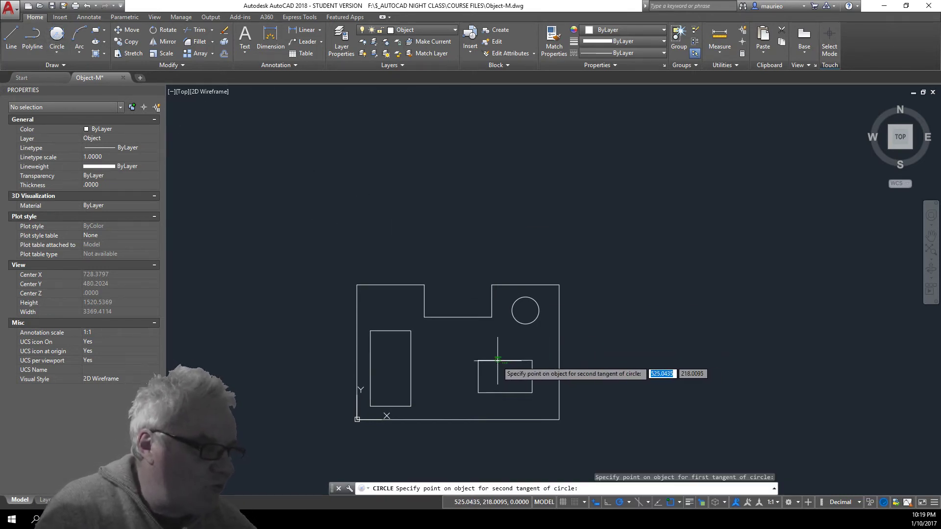
pyautogui.click(478, 377)
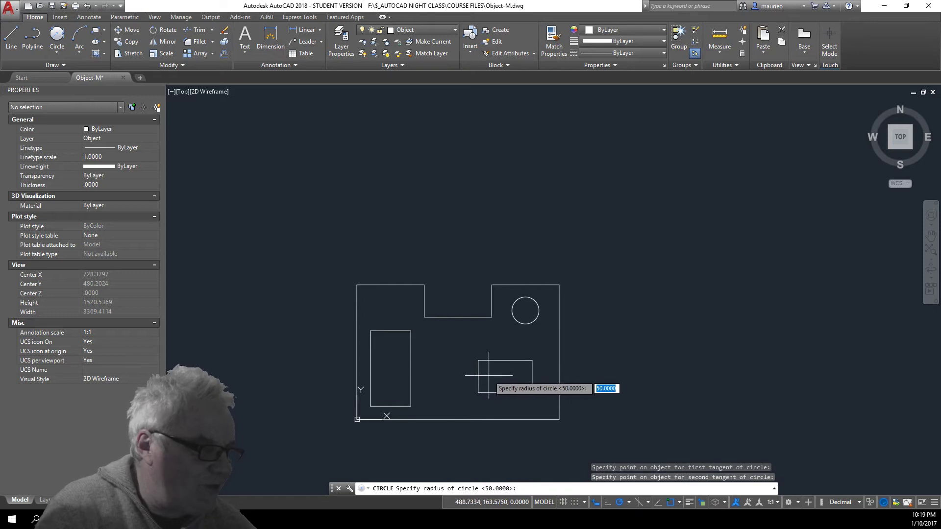
pyautogui.press('Return')
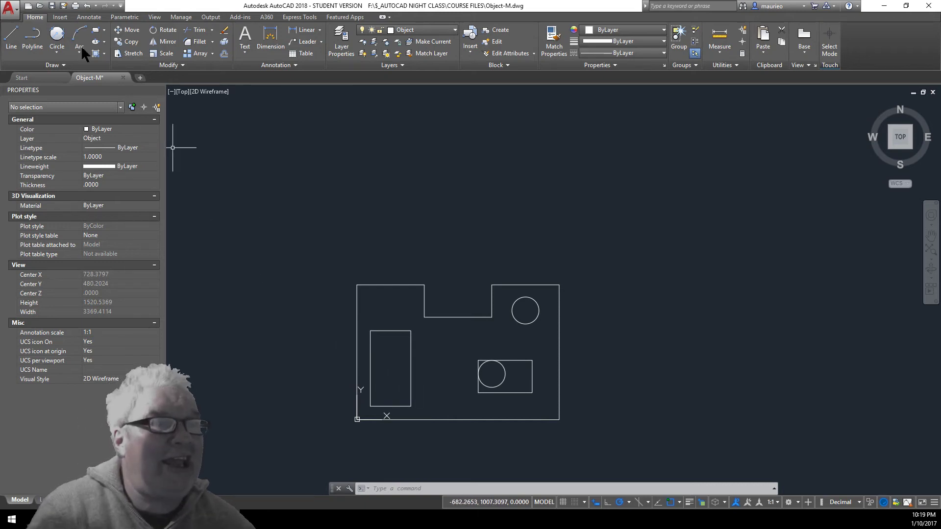
# Draw a Tan, Tan, Tan circle touching the tall rectangle's left, top and right edges
pyautogui.click(57, 51)
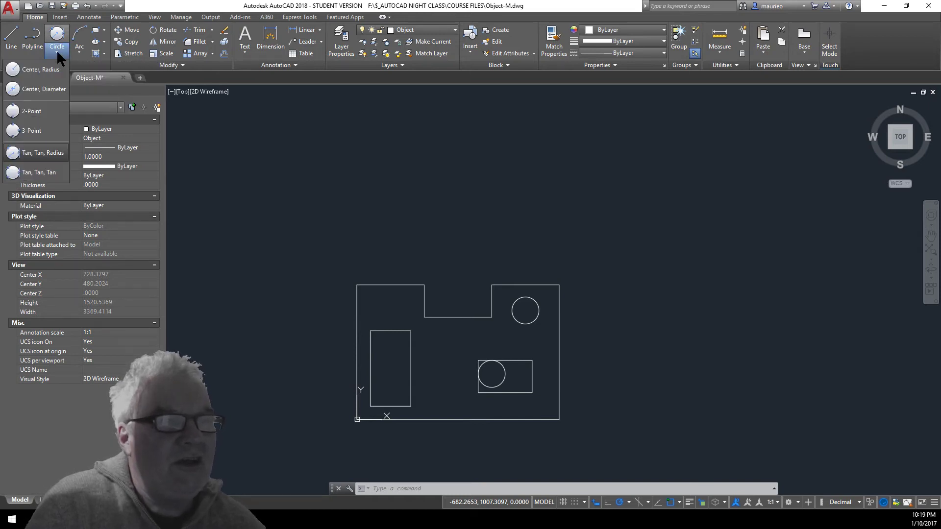
pyautogui.click(44, 172)
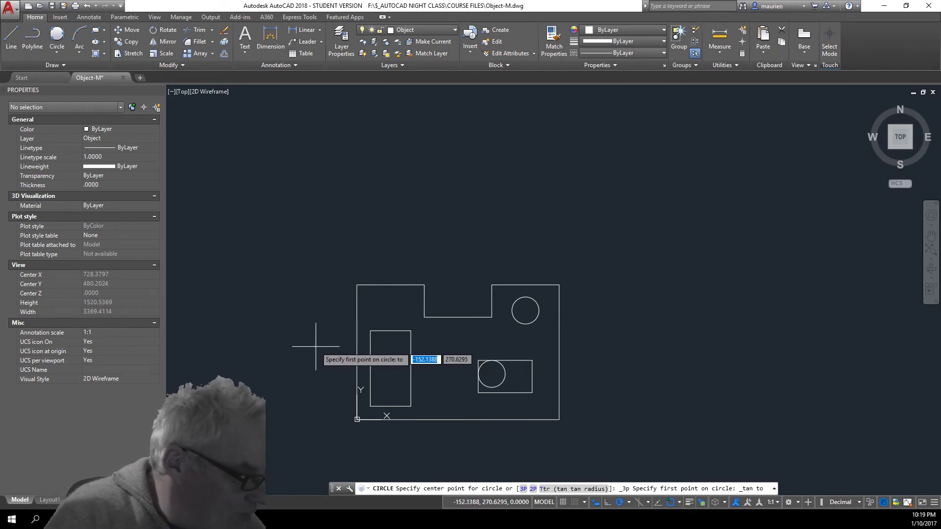
pyautogui.click(370, 351)
pyautogui.click(389, 331)
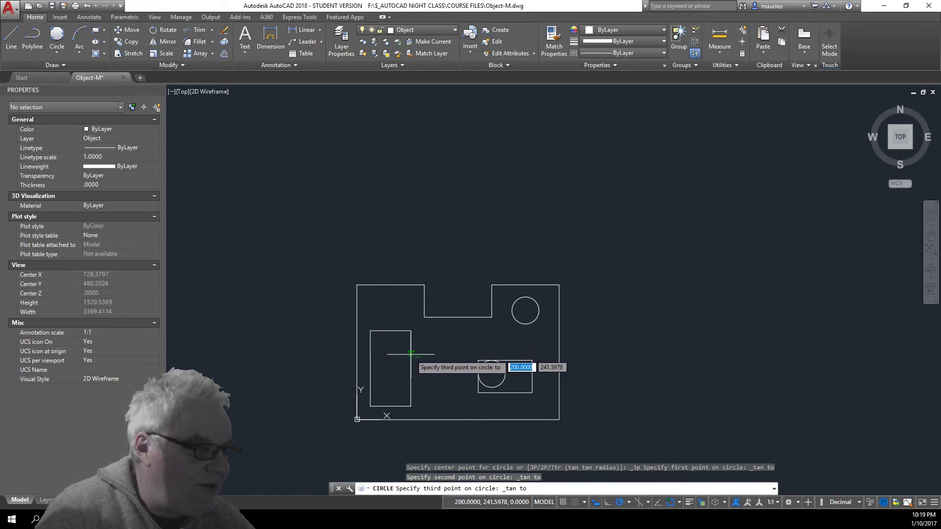
pyautogui.click(410, 351)
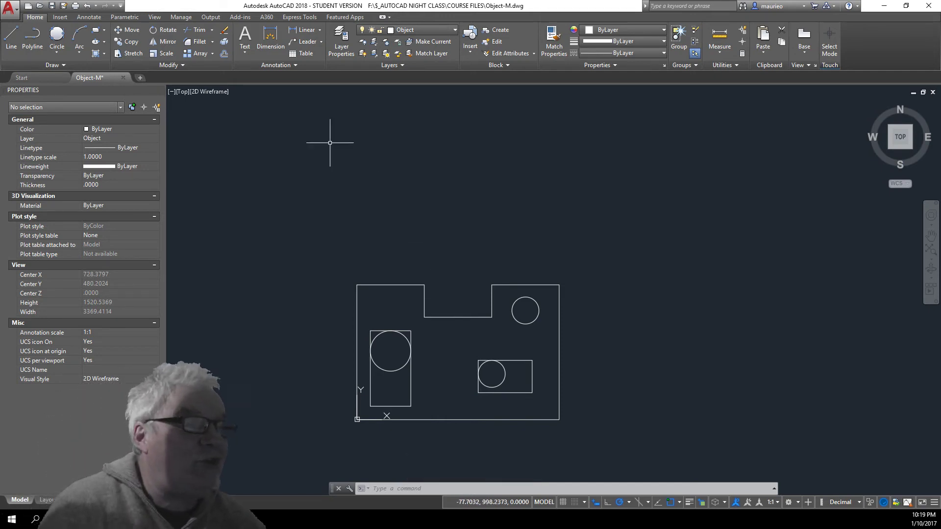
pyautogui.click(10, 7)
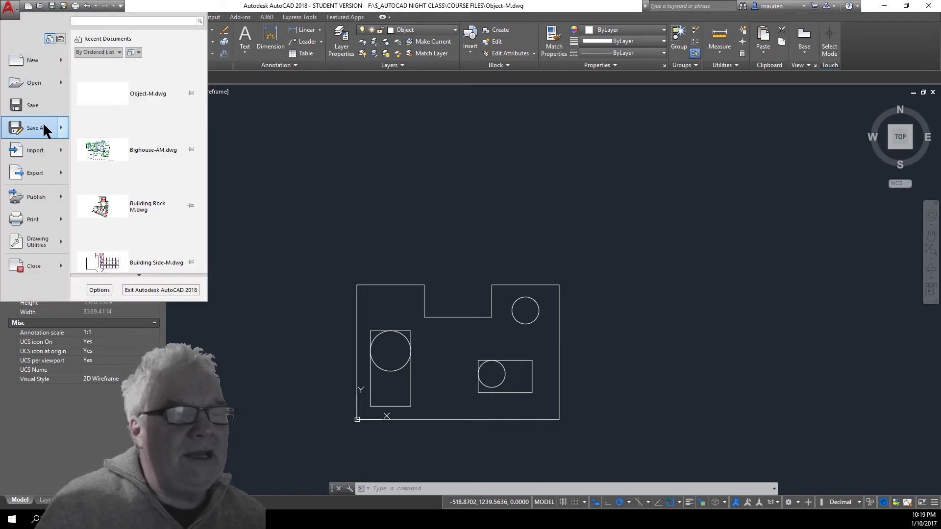
# Save as Object-M.dwg over the existing file, then close the drawing
pyautogui.moveTo(43, 125)
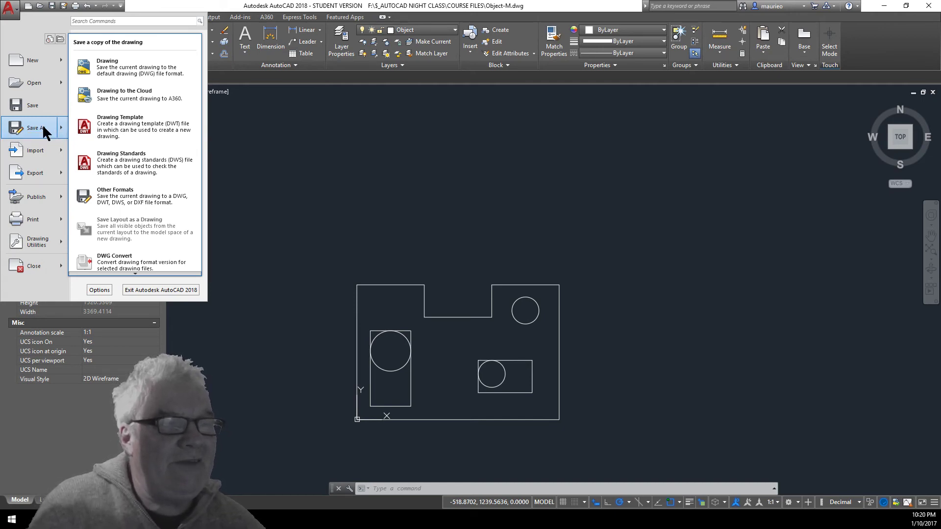
pyautogui.click(43, 129)
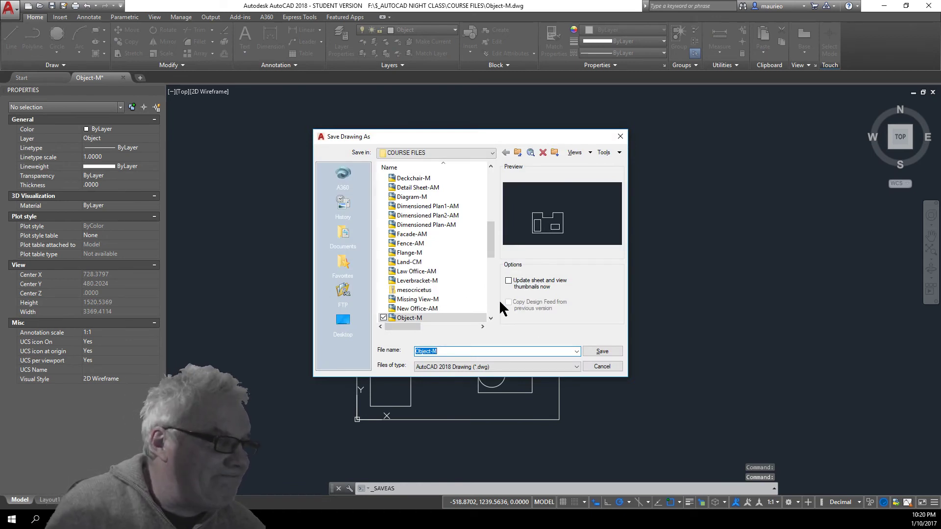
pyautogui.click(602, 351)
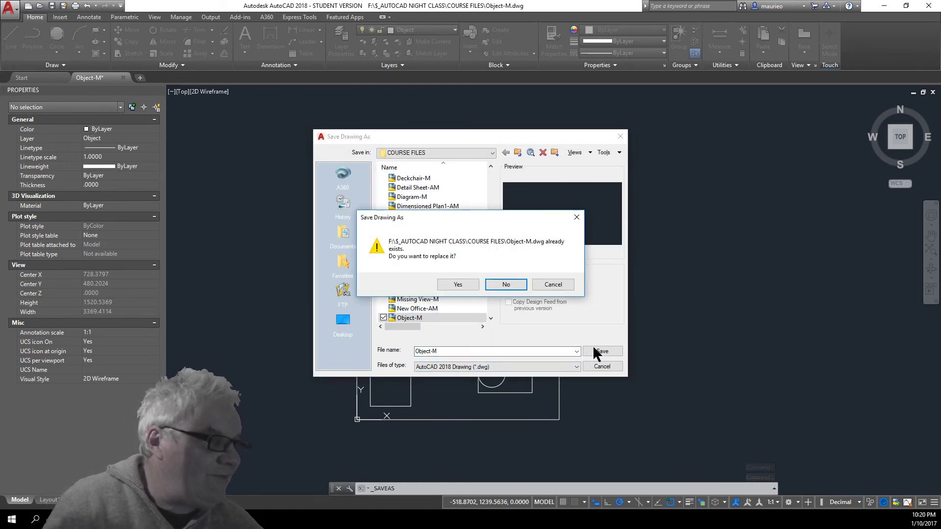
pyautogui.click(457, 285)
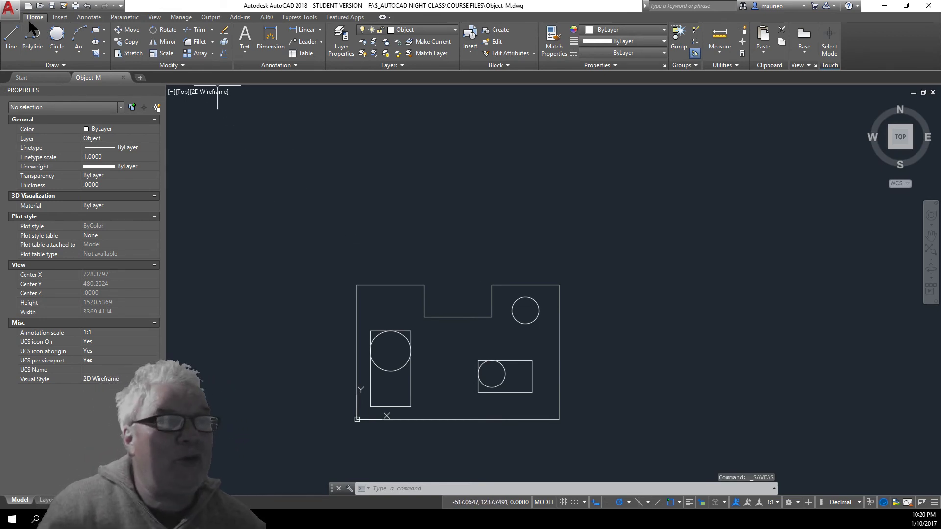
pyautogui.click(16, 11)
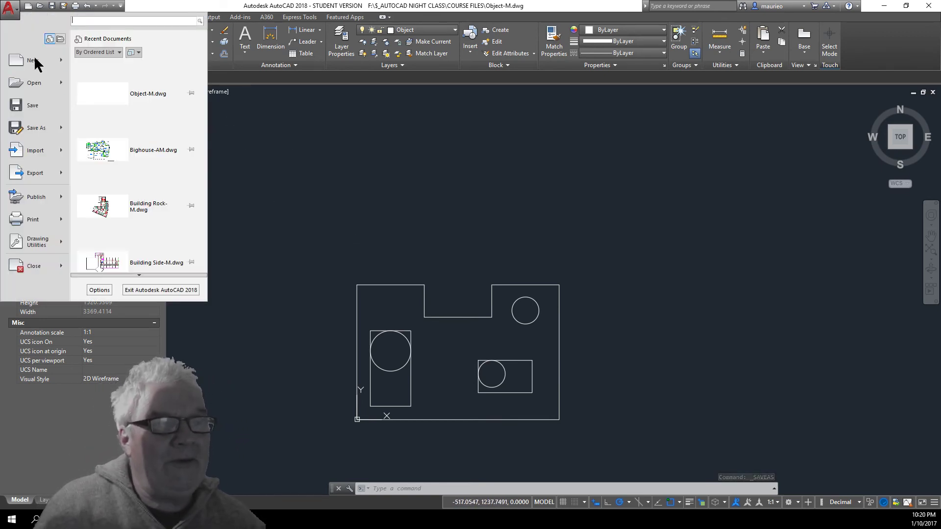
pyautogui.click(36, 264)
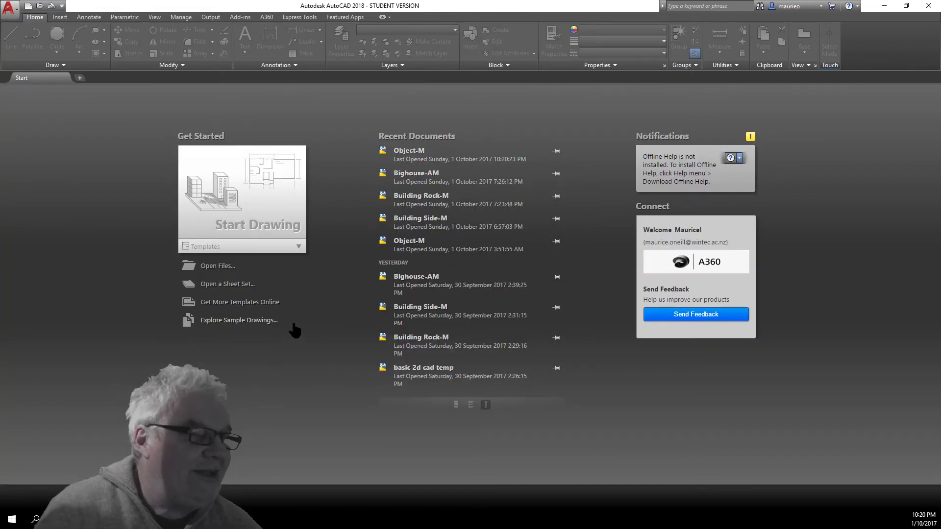